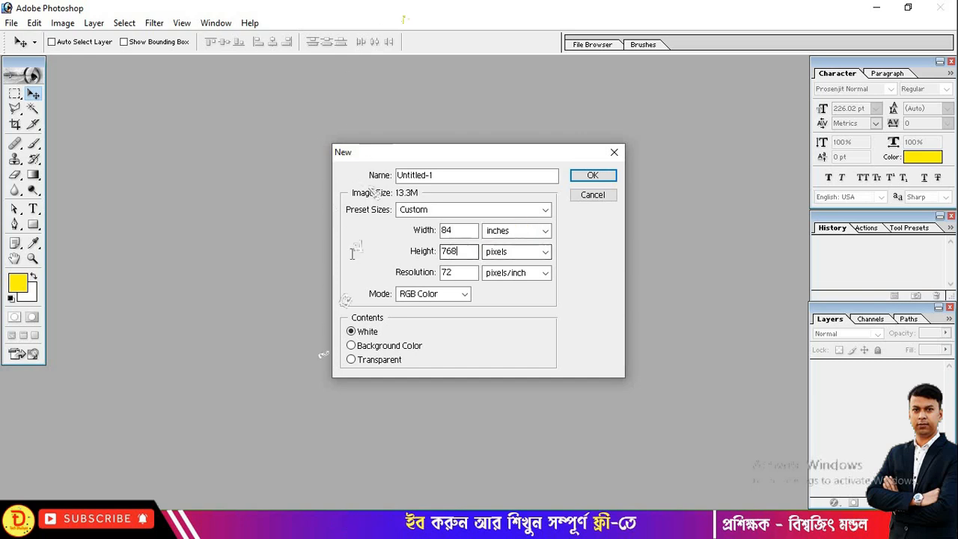
# - Create an 84 × 36 inch white document at 72 pixels/inch
pyautogui.write('36')
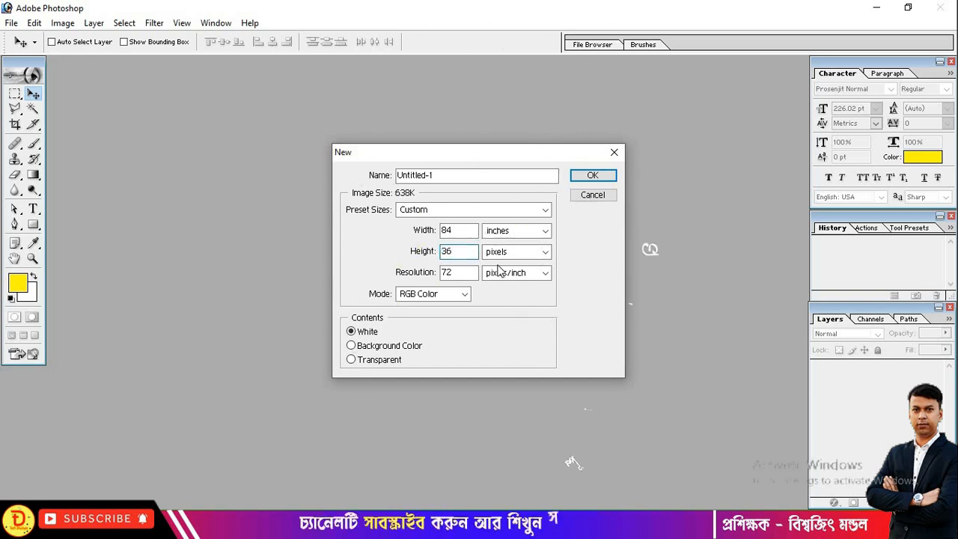
pyautogui.click(500, 253)
pyautogui.click(483, 284)
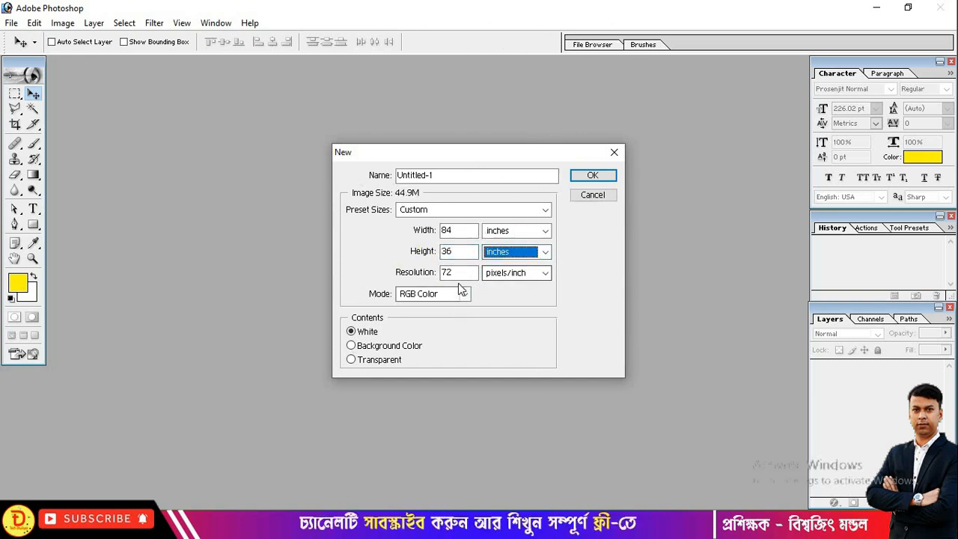
pyautogui.click(456, 276)
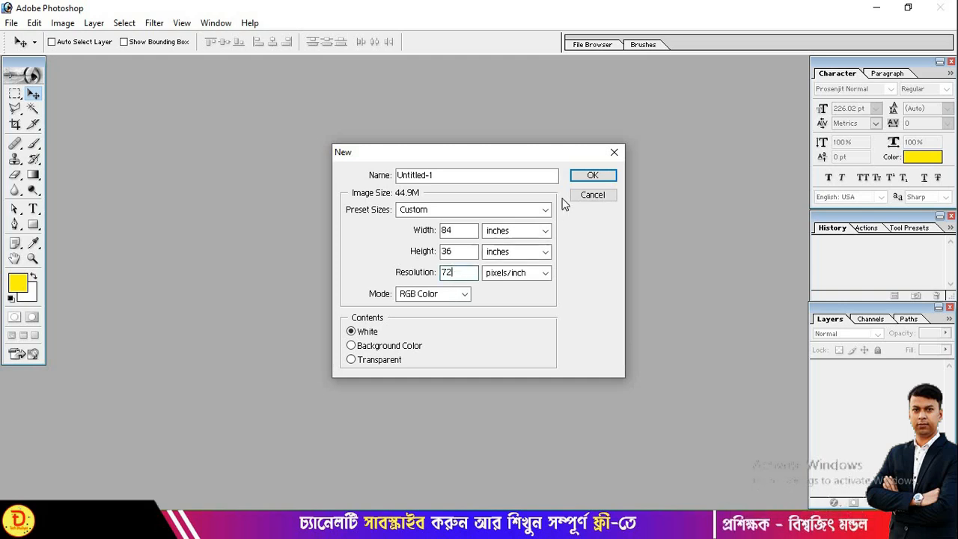
pyautogui.click(593, 175)
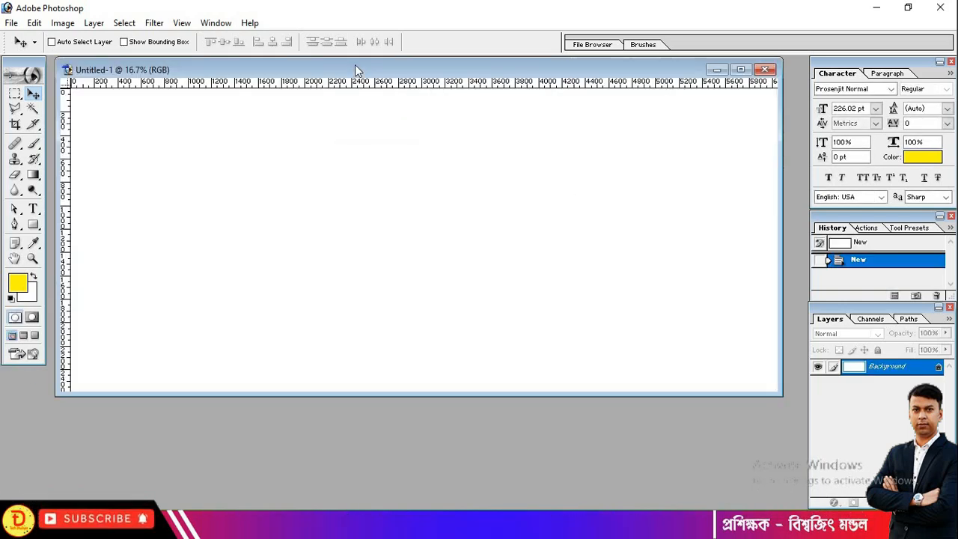
# - Enlarge the document window and fill the Background with solid black using default colours
pyautogui.moveTo(352, 71); pyautogui.dragTo(349, 77)
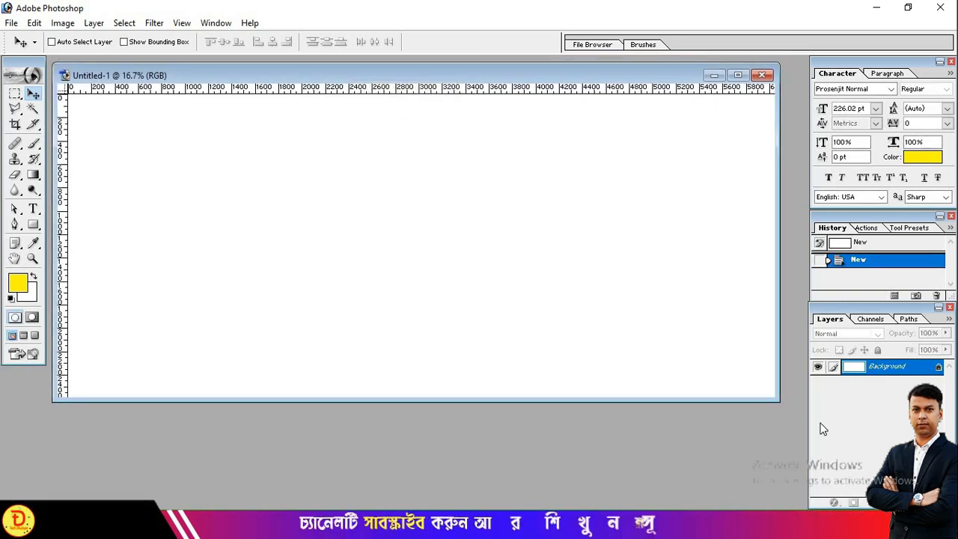
pyautogui.moveTo(773, 399); pyautogui.dragTo(789, 408)
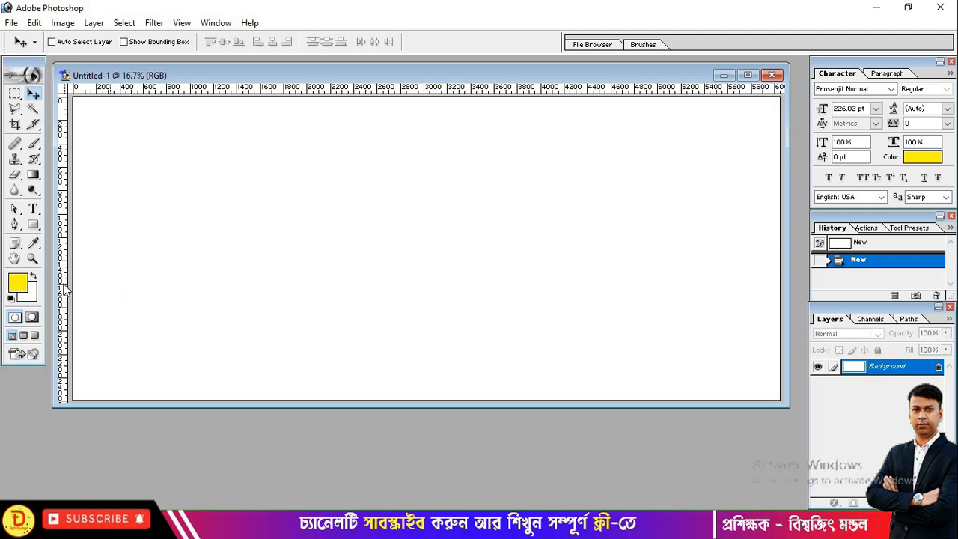
pyautogui.click(11, 298)
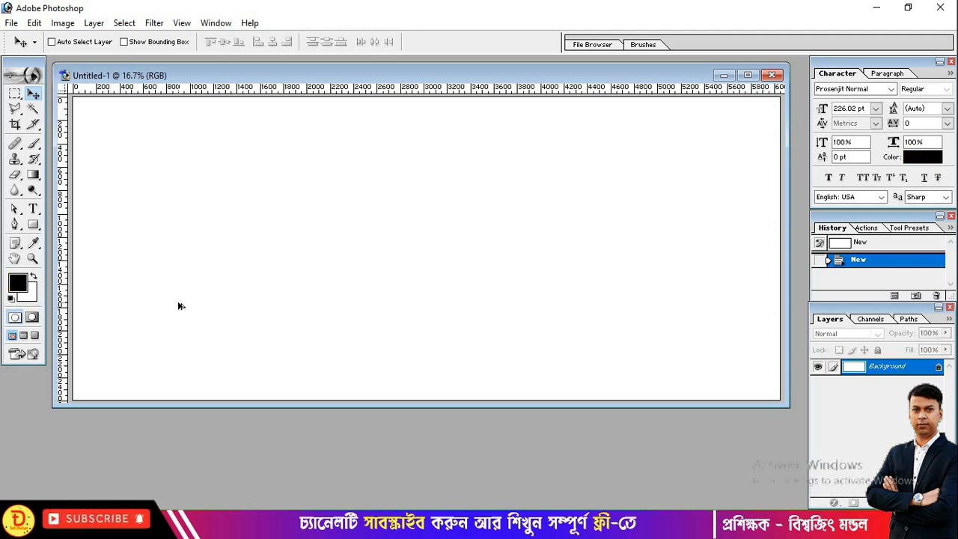
pyautogui.hotkey('alt', 'BackSpace')
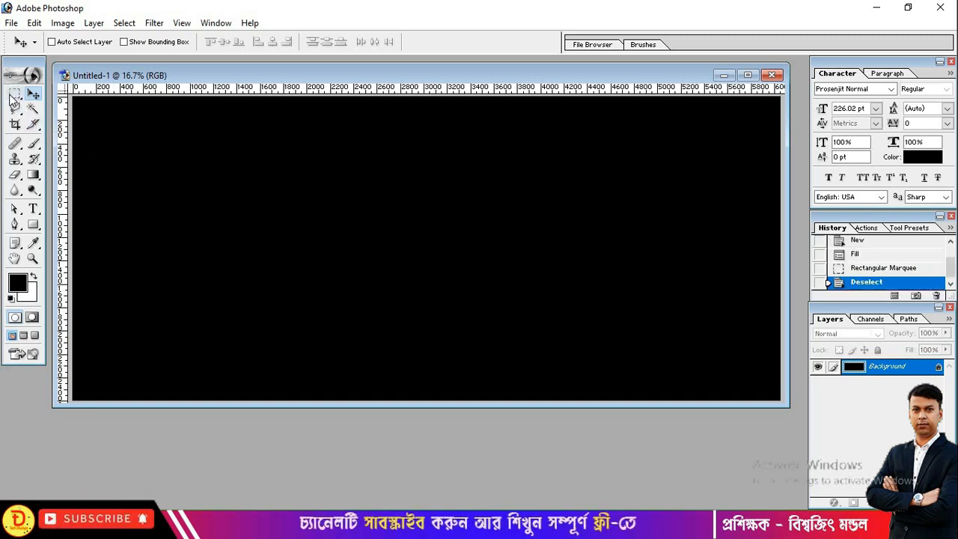
pyautogui.click(17, 95)
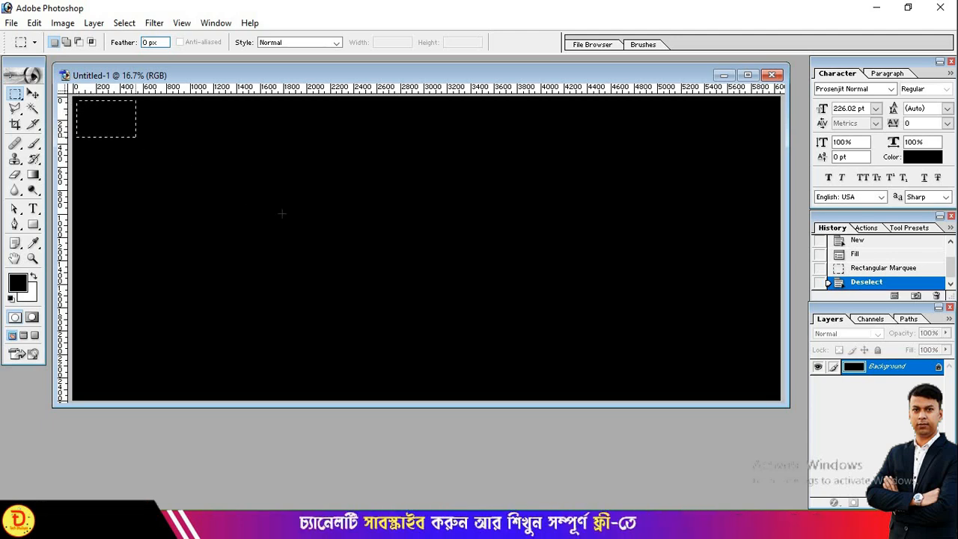
# - Select the whole canvas minus a slightly smaller inner rectangle, leaving a thin border selection
pyautogui.moveTo(756, 389); pyautogui.dragTo(766, 394)
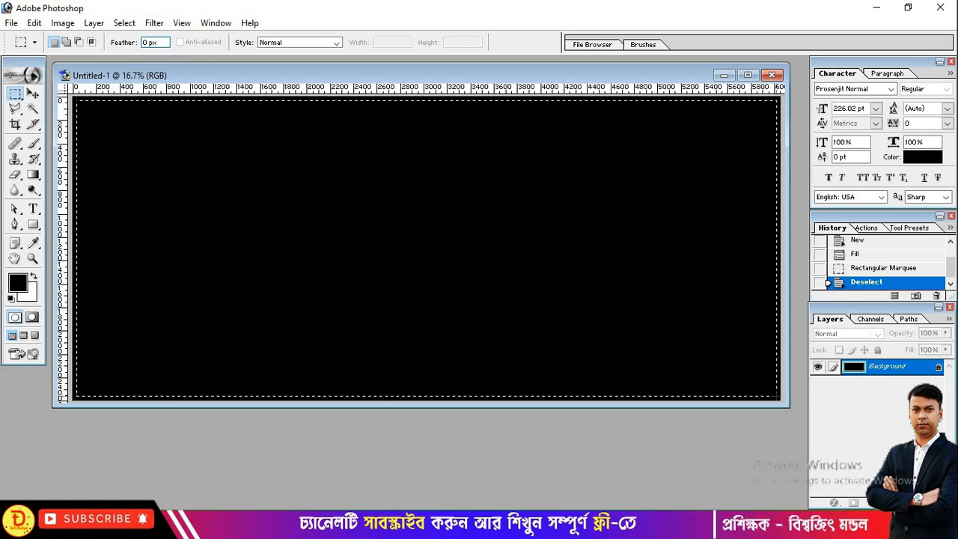
pyautogui.moveTo(776, 396); pyautogui.dragTo(778, 400)
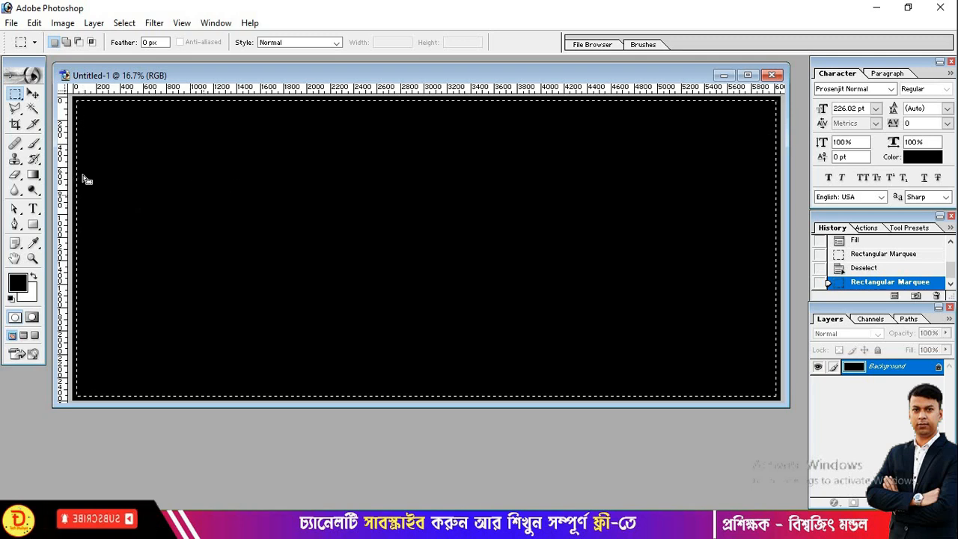
pyautogui.click(78, 42)
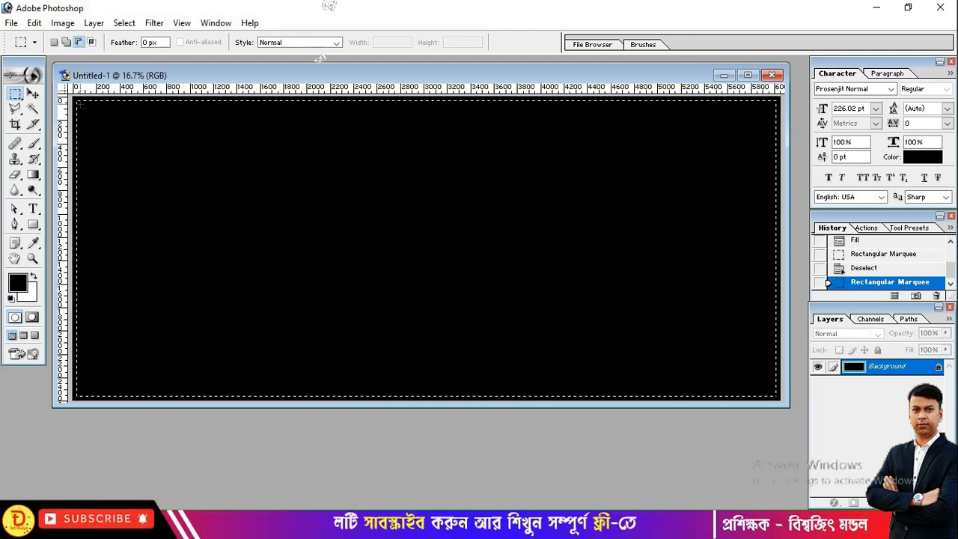
pyautogui.moveTo(460, 284); pyautogui.dragTo(763, 383)
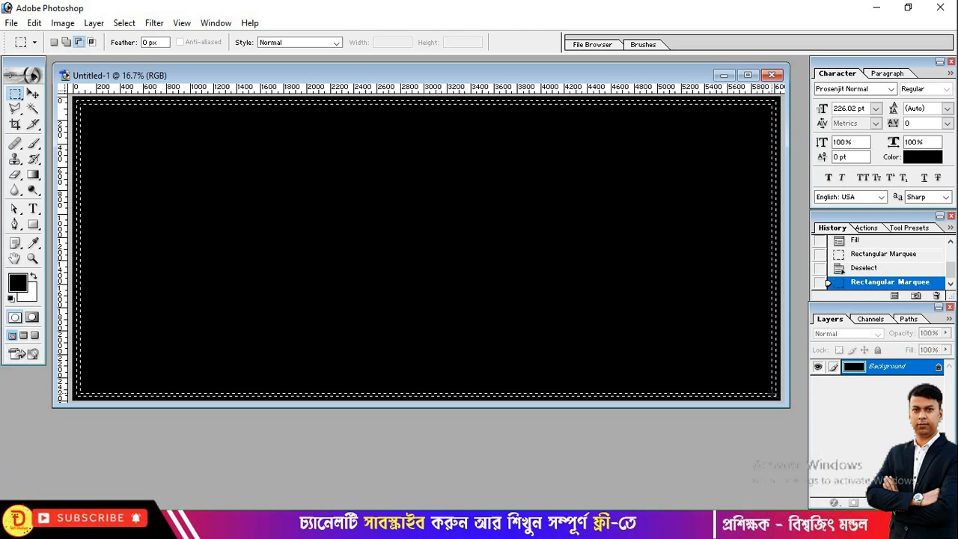
pyautogui.moveTo(772, 392); pyautogui.dragTo(774, 394)
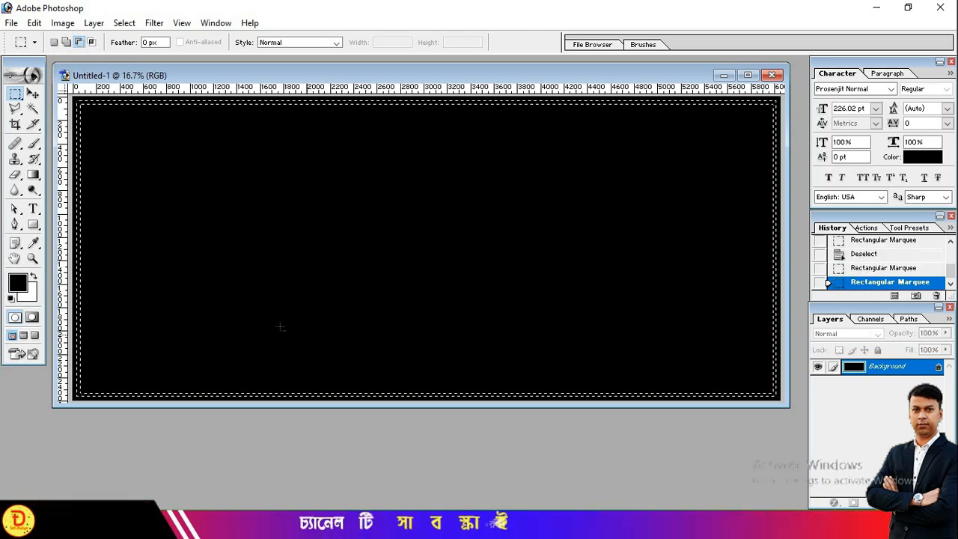
# - Set the foreground colour to bright yellow FFFC00
pyautogui.click(18, 286)
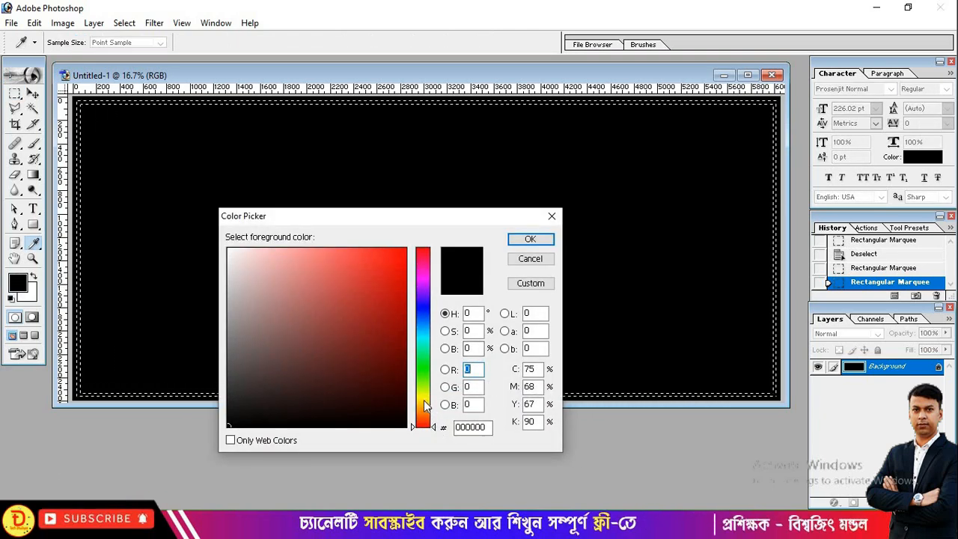
pyautogui.click(425, 401)
pyautogui.moveTo(394, 261); pyautogui.dragTo(415, 236)
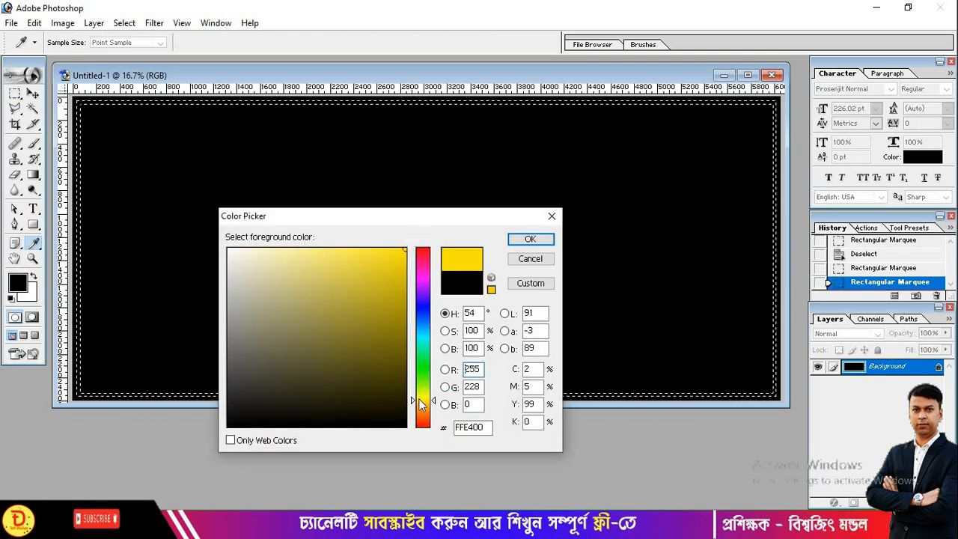
pyautogui.click(427, 397)
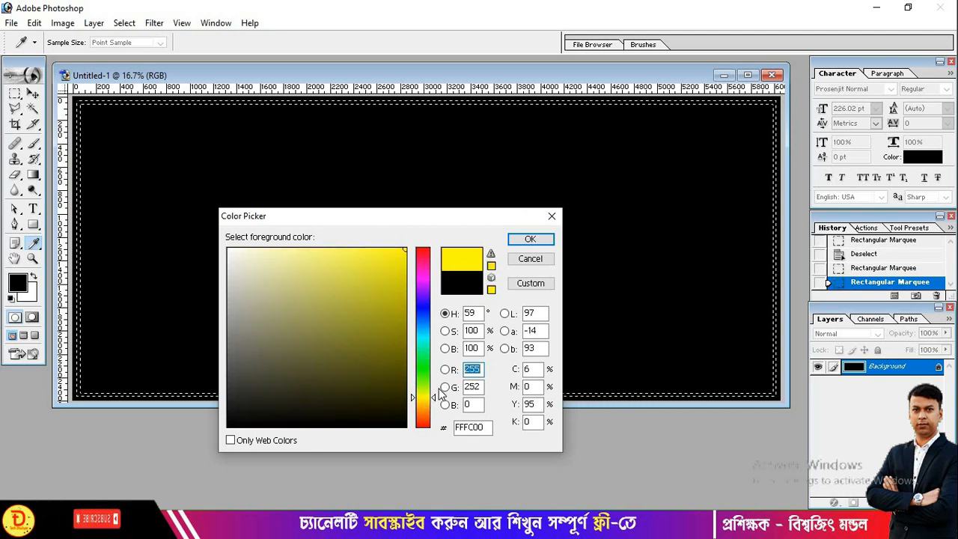
pyautogui.click(531, 239)
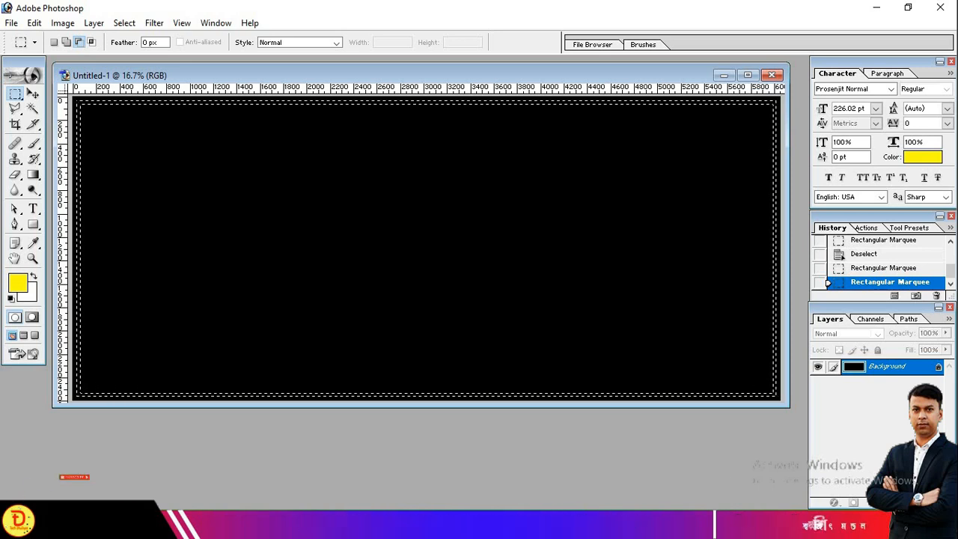
# - Fill the border selection with yellow on a new Layer 1, then deselect
pyautogui.hotkey('ctrl', 'shift', 'alt', 'n')
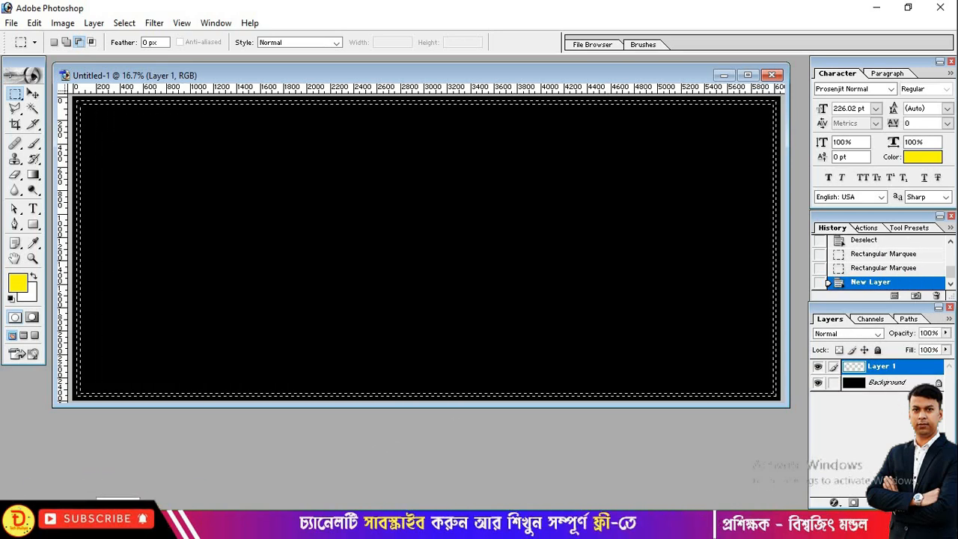
pyautogui.hotkey('alt', 'BackSpace')
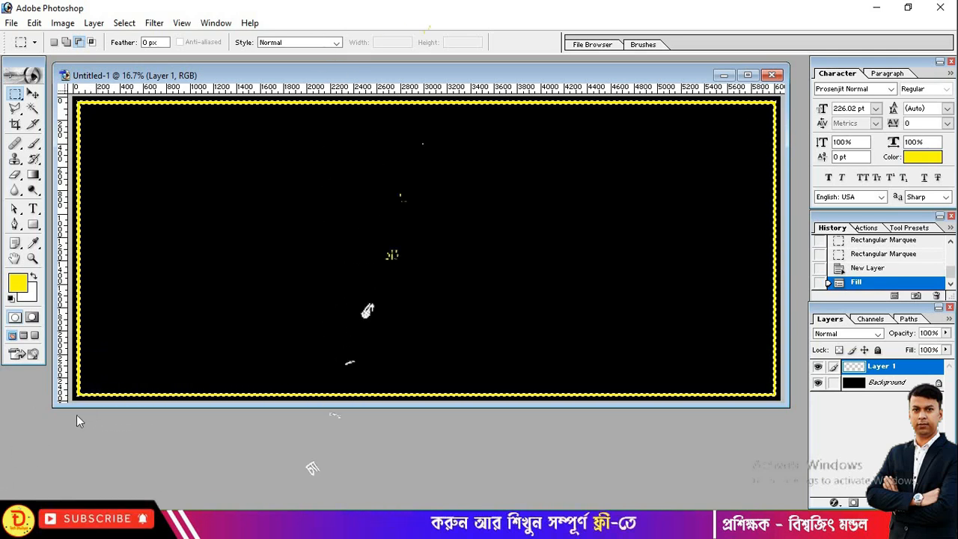
pyautogui.hotkey('ctrl', 'd')
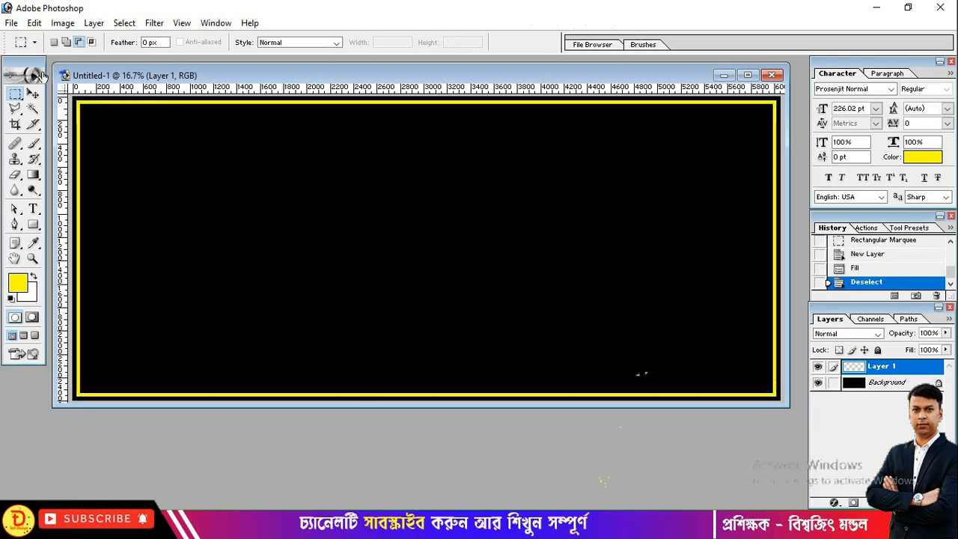
pyautogui.click(33, 95)
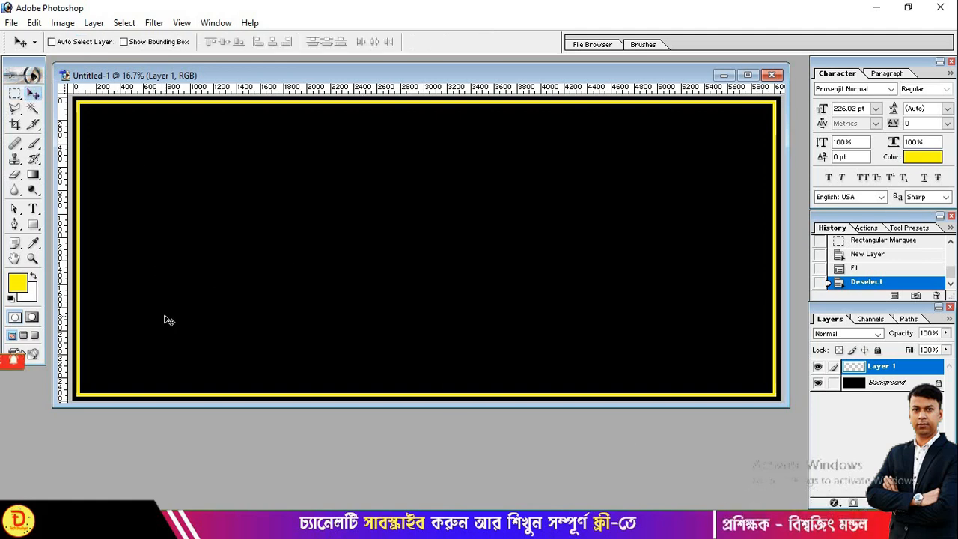
# - Open the ribbon image new.png
pyautogui.doubleClick(56, 440)
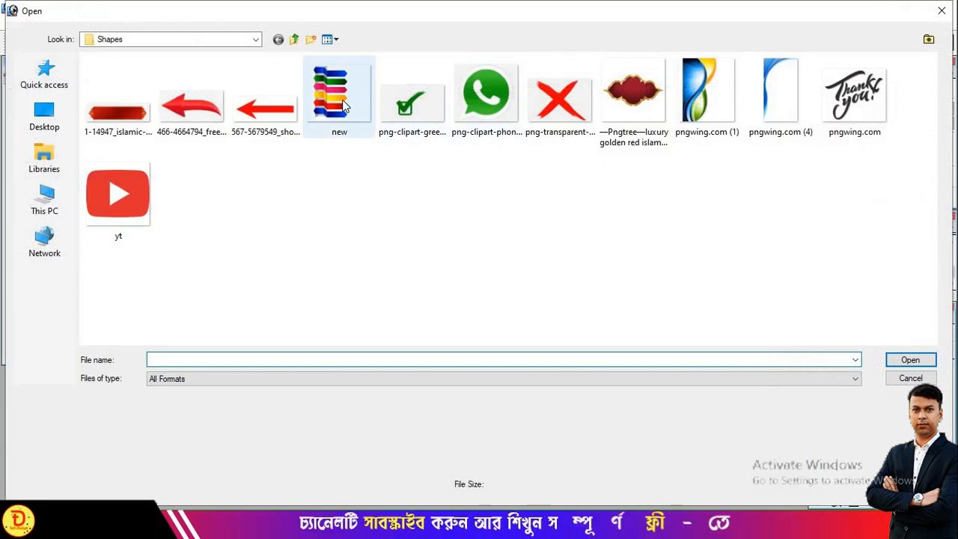
pyautogui.click(339, 96)
pyautogui.click(912, 360)
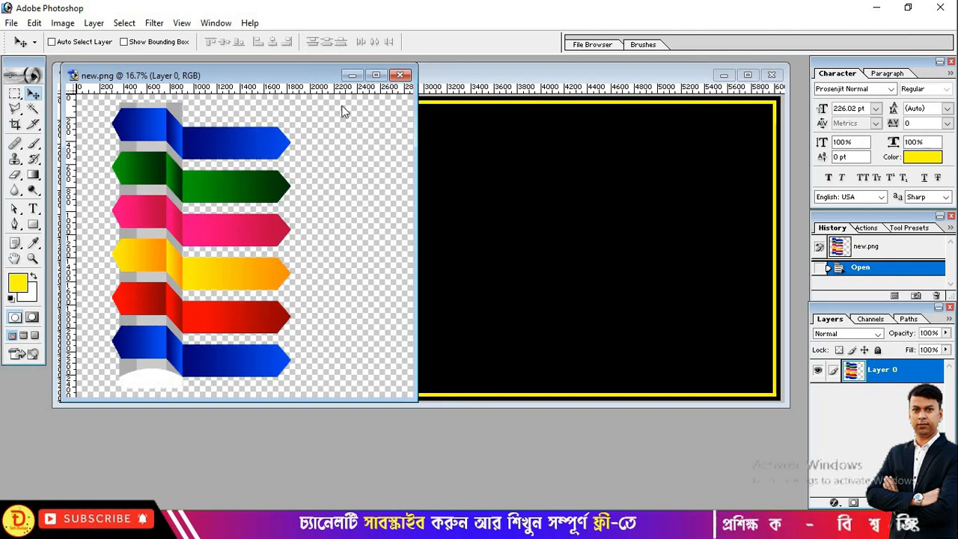
# - Drag the ribbon graphic into Untitled-1 as Layer 2, close new.png, and place it top-left
pyautogui.moveTo(233, 84); pyautogui.dragTo(540, 143)
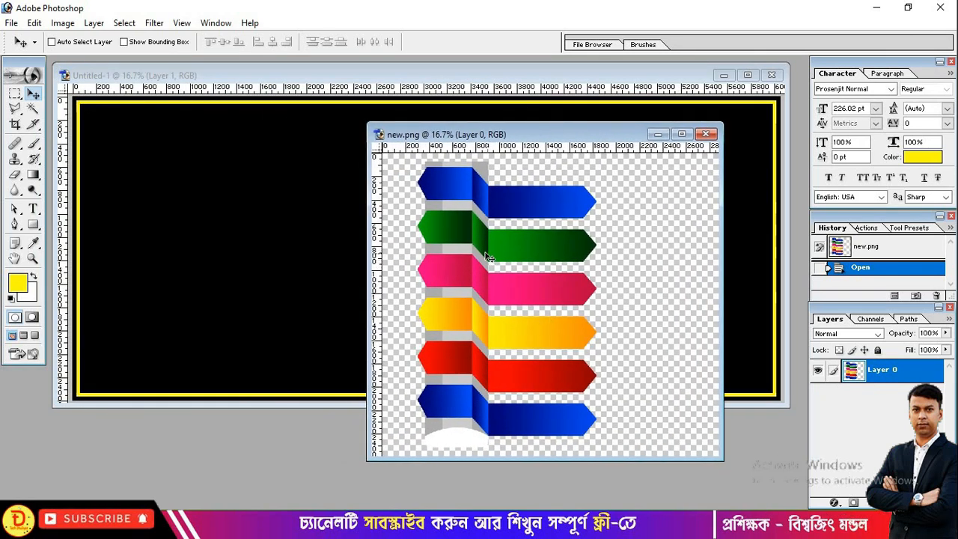
pyautogui.moveTo(486, 257); pyautogui.dragTo(195, 259)
pyautogui.moveTo(199, 225); pyautogui.dragTo(284, 257)
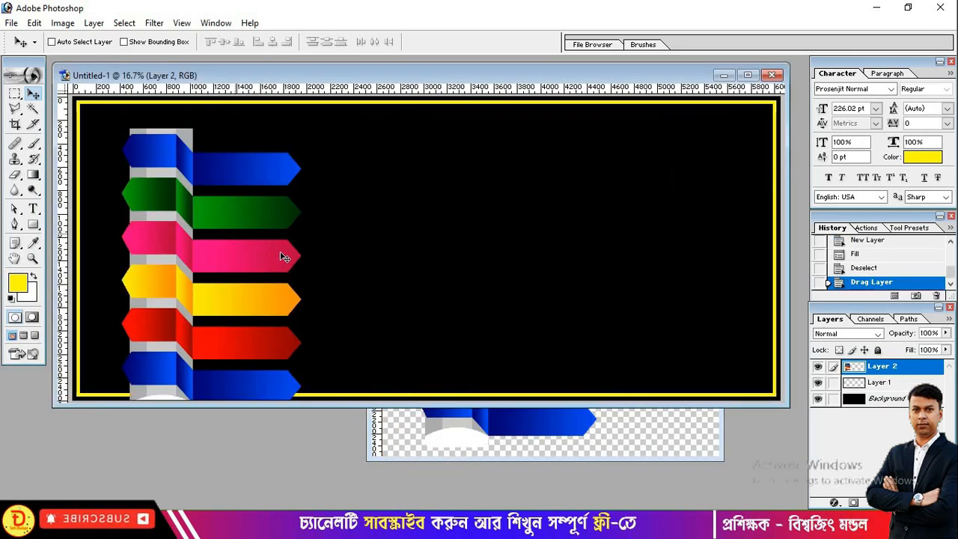
pyautogui.click(463, 441)
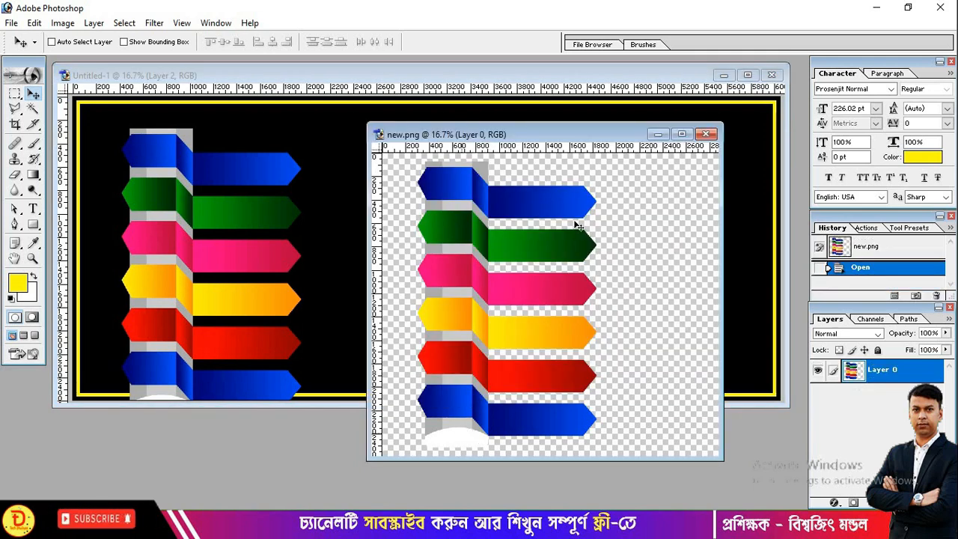
pyautogui.click(705, 135)
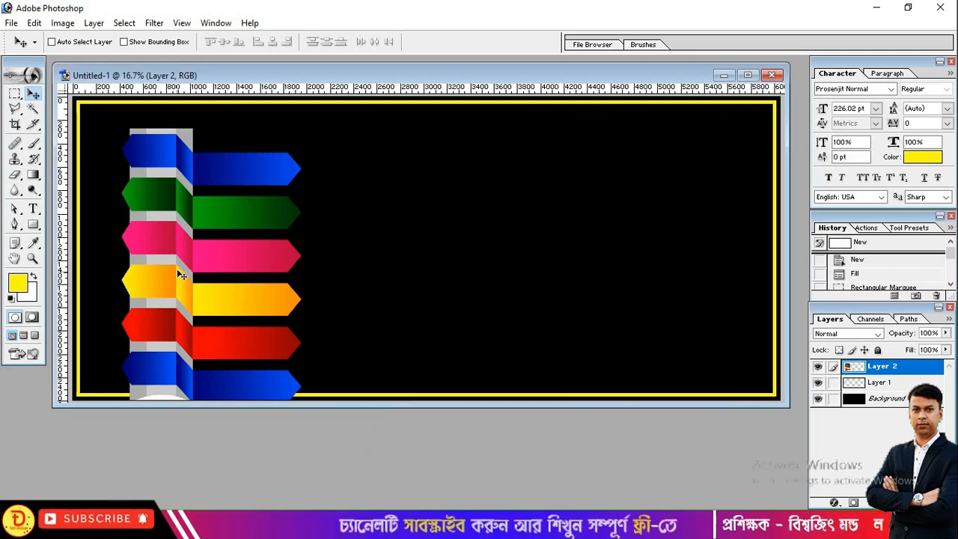
pyautogui.moveTo(173, 252); pyautogui.dragTo(136, 240)
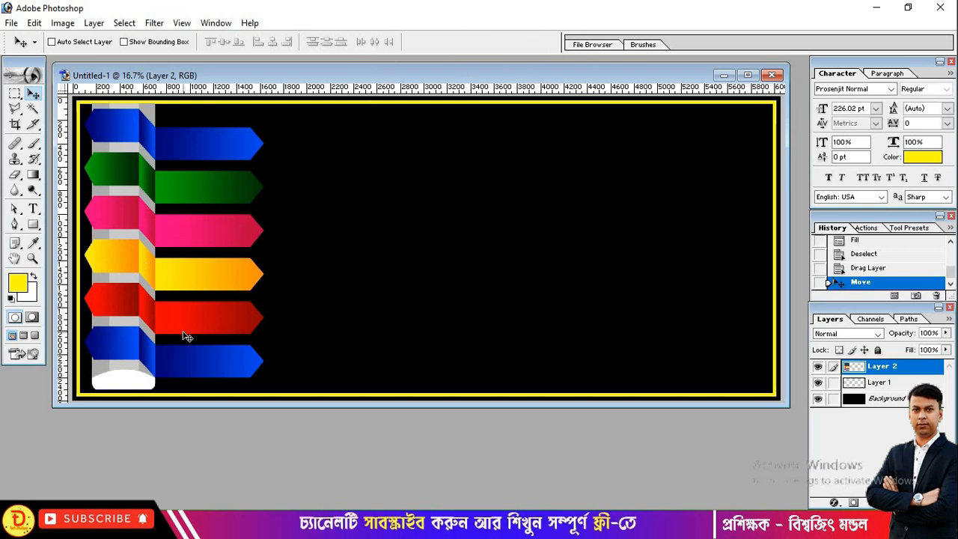
# - Duplicate Layer 2, flip the copy horizontally, and move it against the banner's right edge
pyautogui.hotkey('ctrl', 'j')
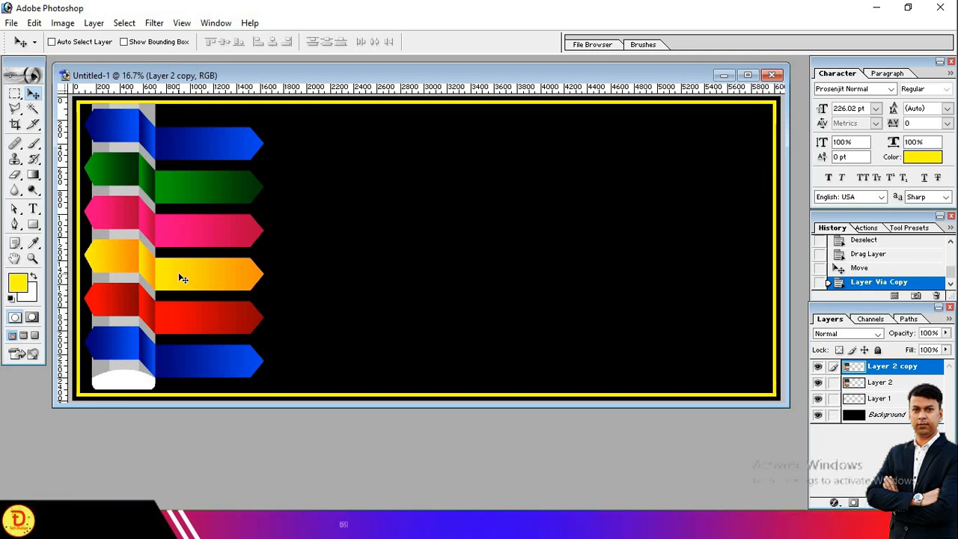
pyautogui.hotkey('ctrl', 't')
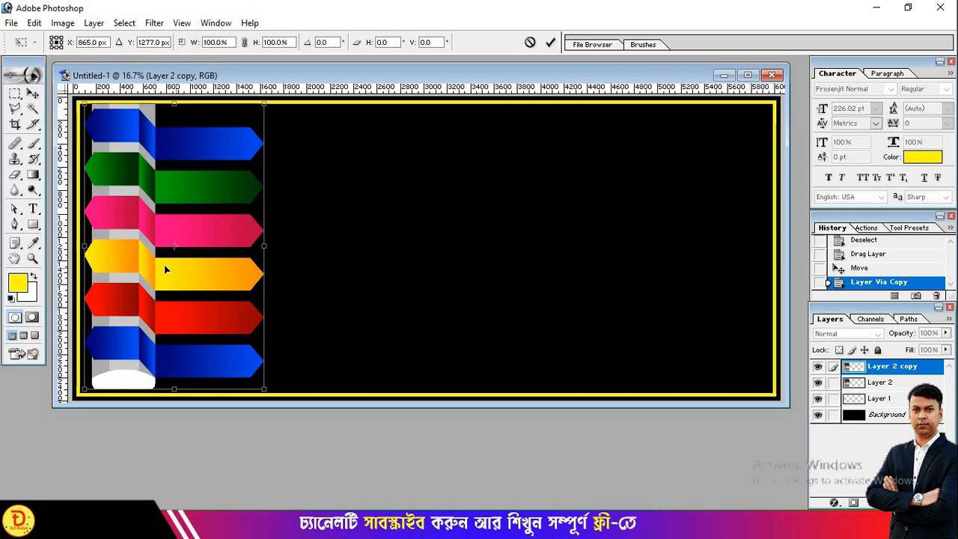
pyautogui.rightClick(151, 263)
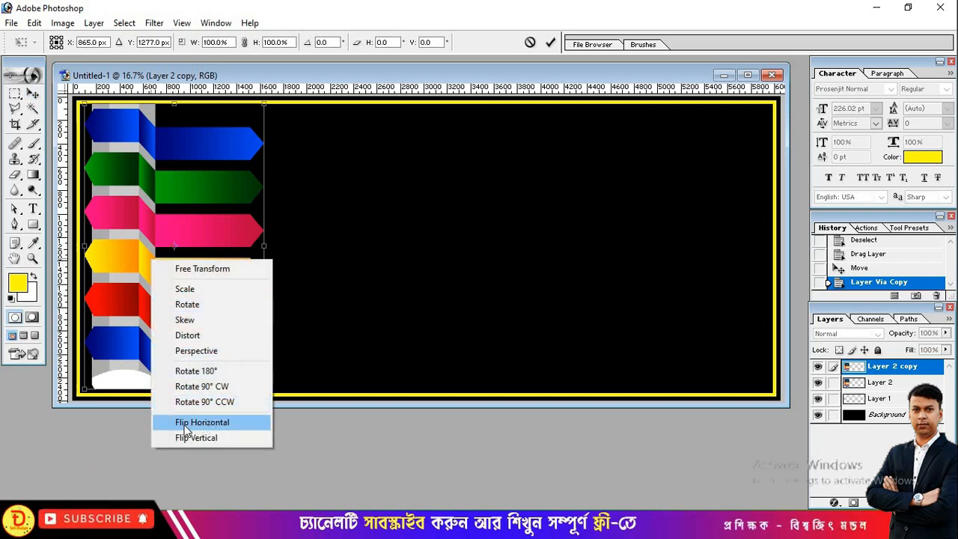
pyautogui.click(221, 423)
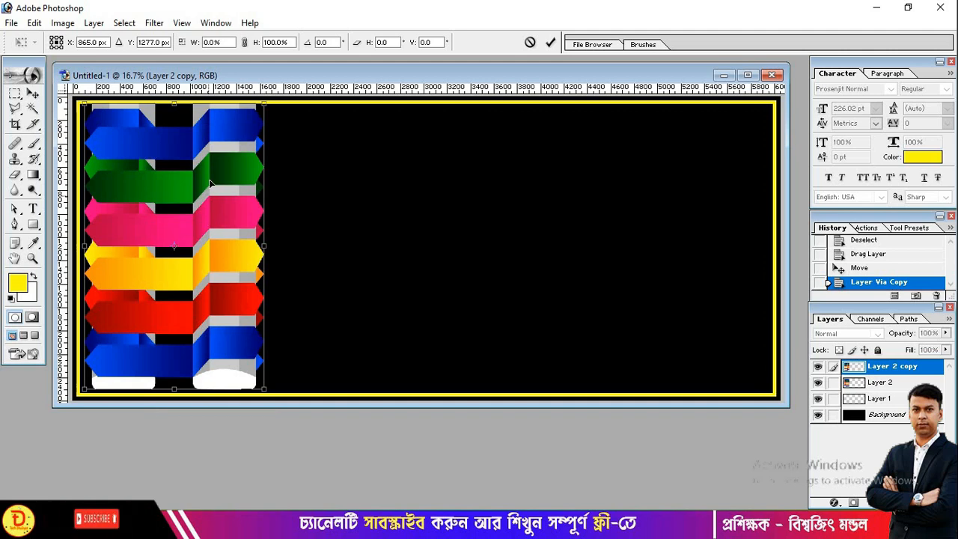
pyautogui.moveTo(209, 183); pyautogui.dragTo(723, 182)
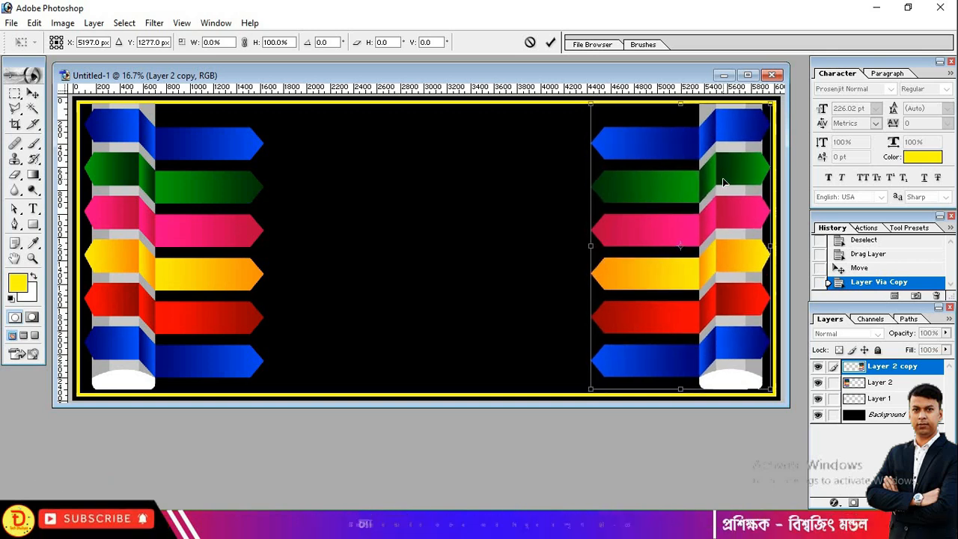
pyautogui.press('Return')
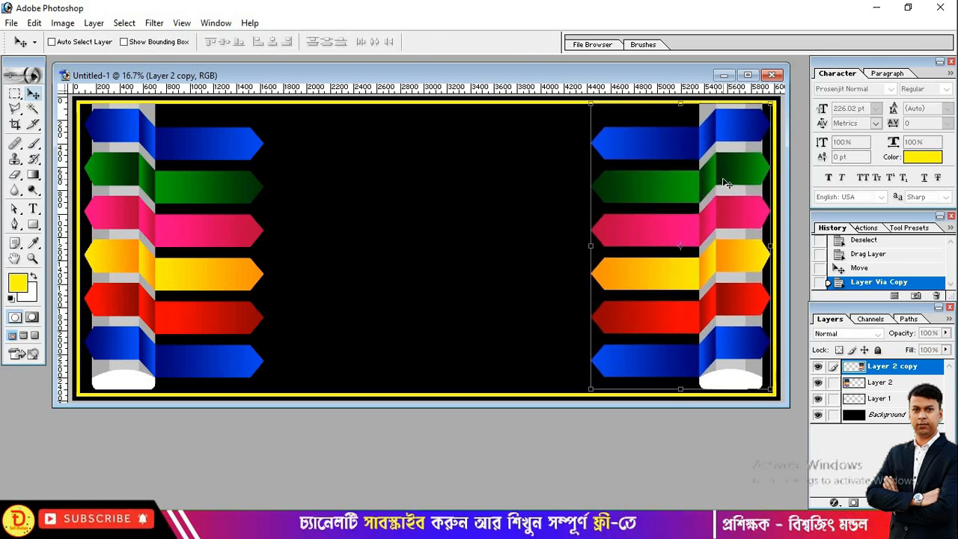
pyautogui.press('Left')
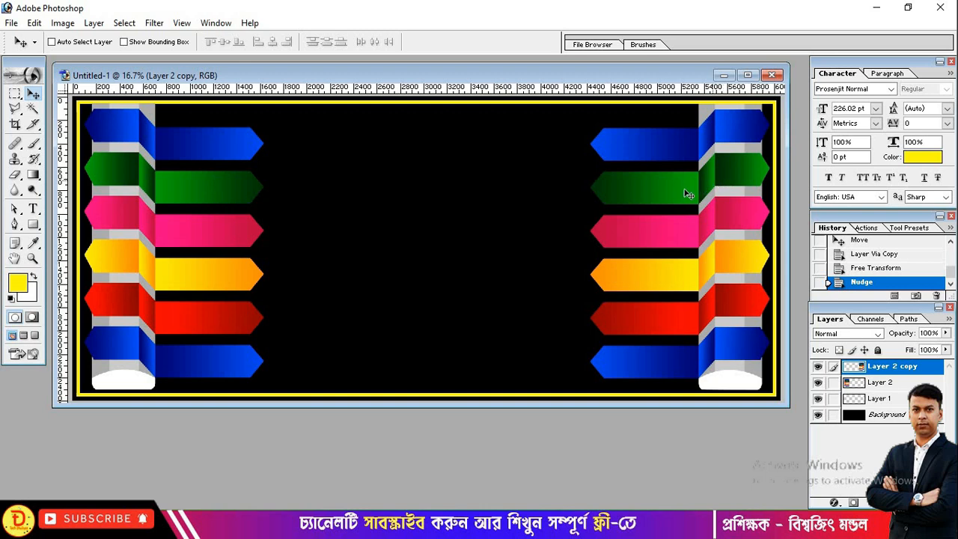
# - Type the title 'মাস্টার প্রিন্টিং হাউস' on the banner in red
pyautogui.click(33, 209)
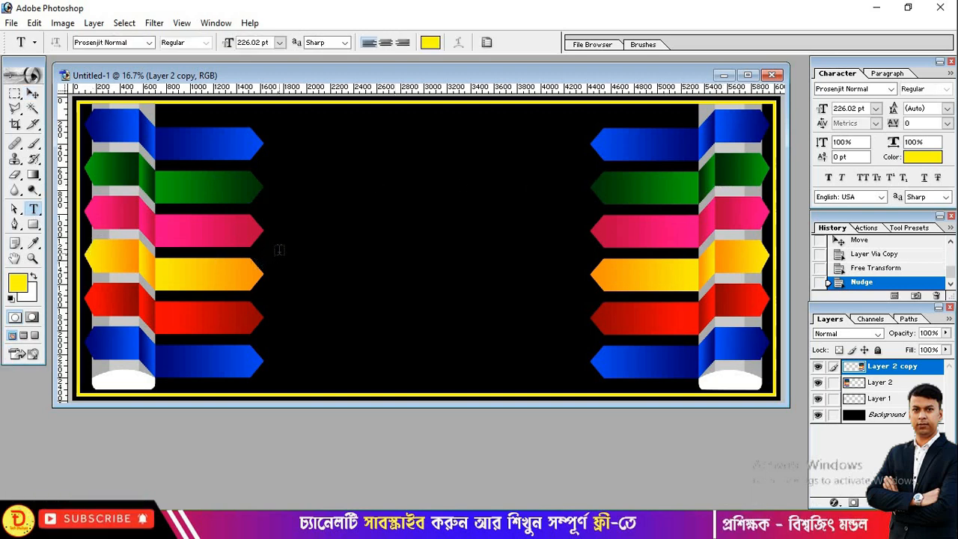
pyautogui.click(343, 273)
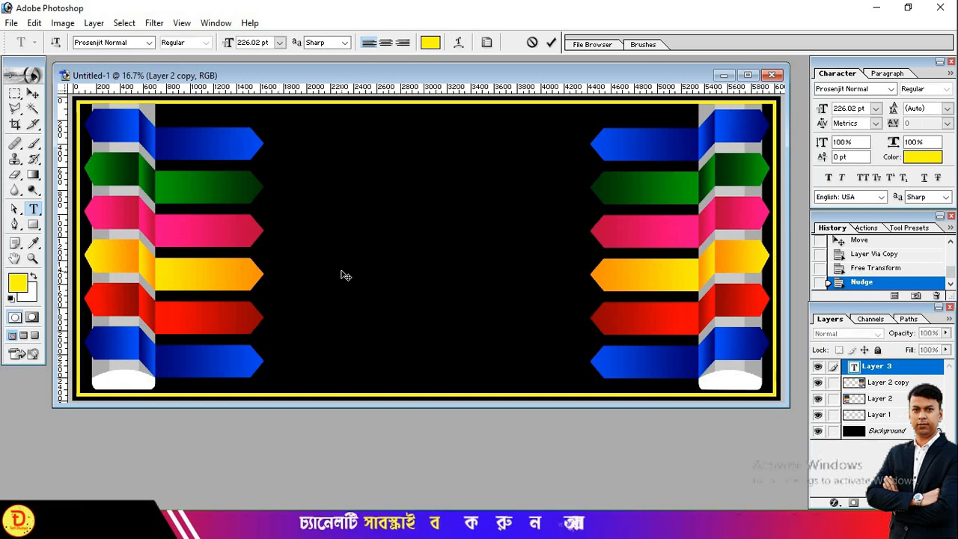
pyautogui.click(431, 43)
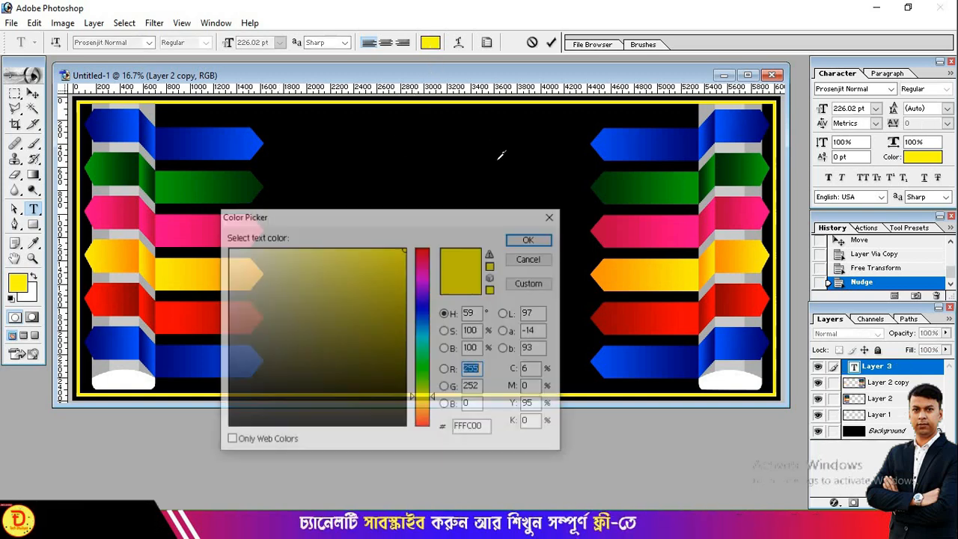
pyautogui.click(422, 250)
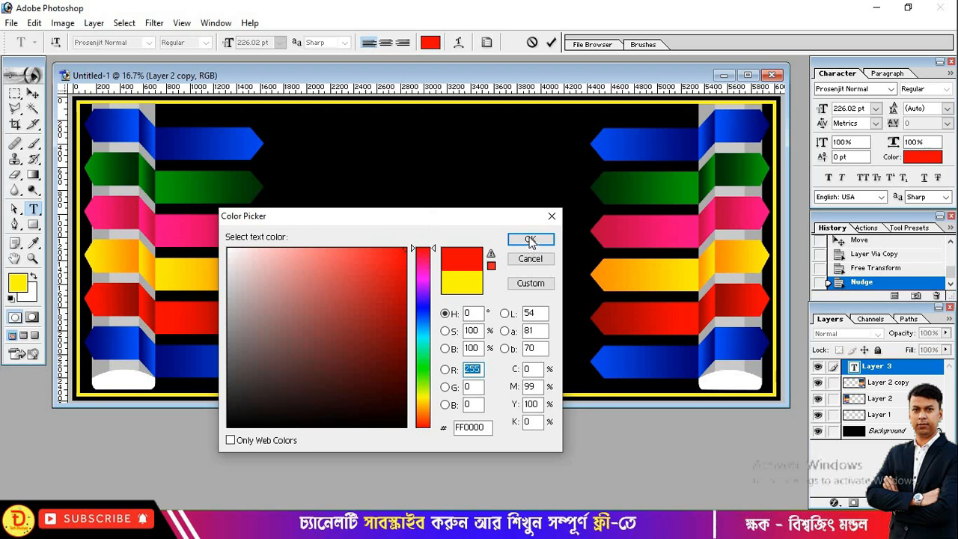
pyautogui.click(529, 240)
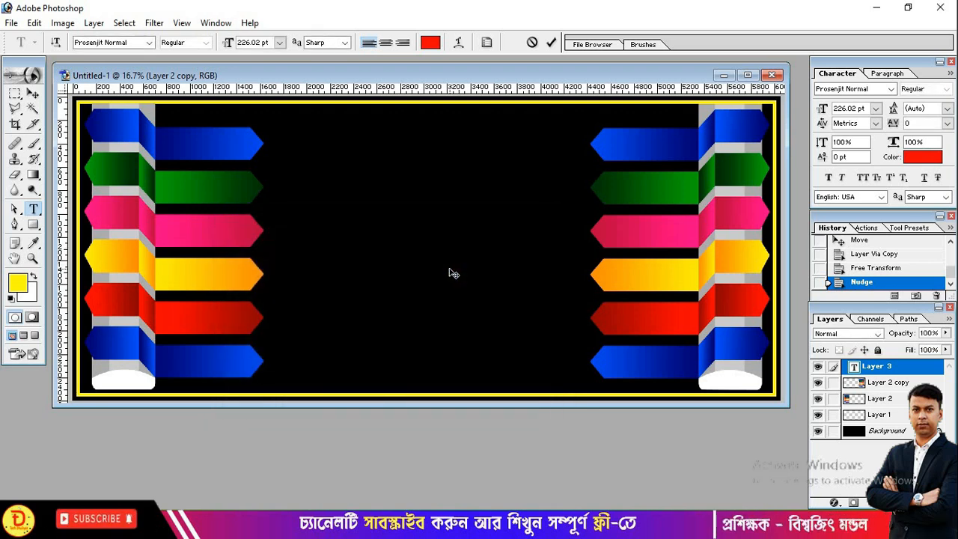
pyautogui.write('mastar')
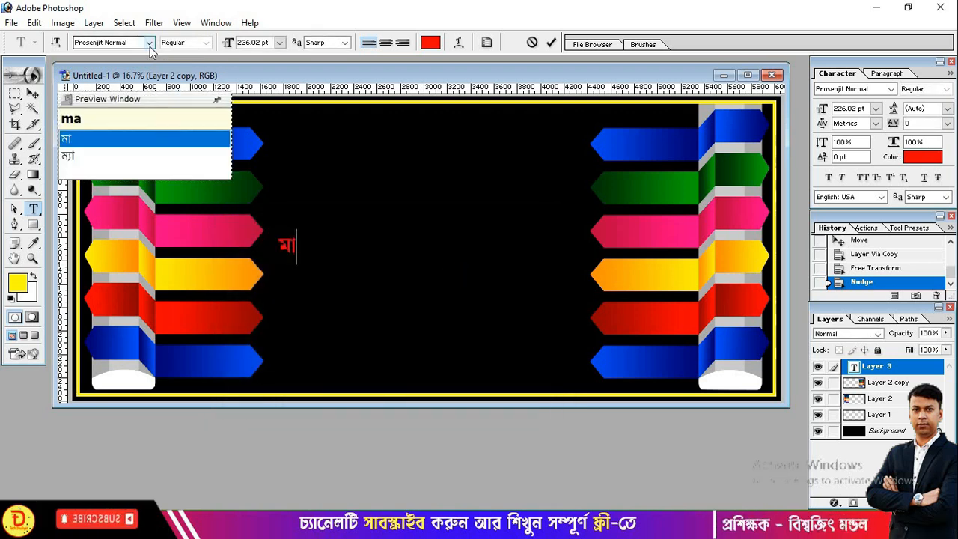
pyautogui.write(' printing')
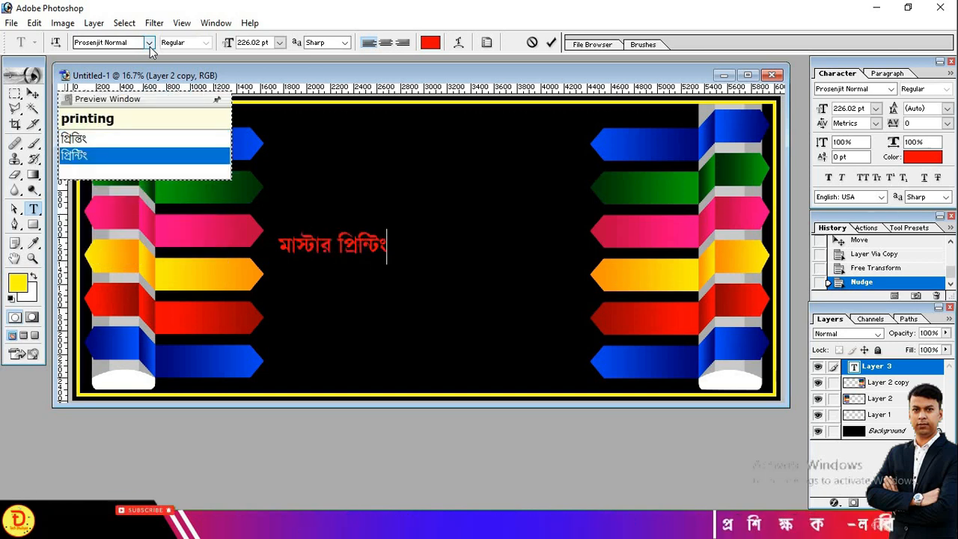
pyautogui.write(' haus')
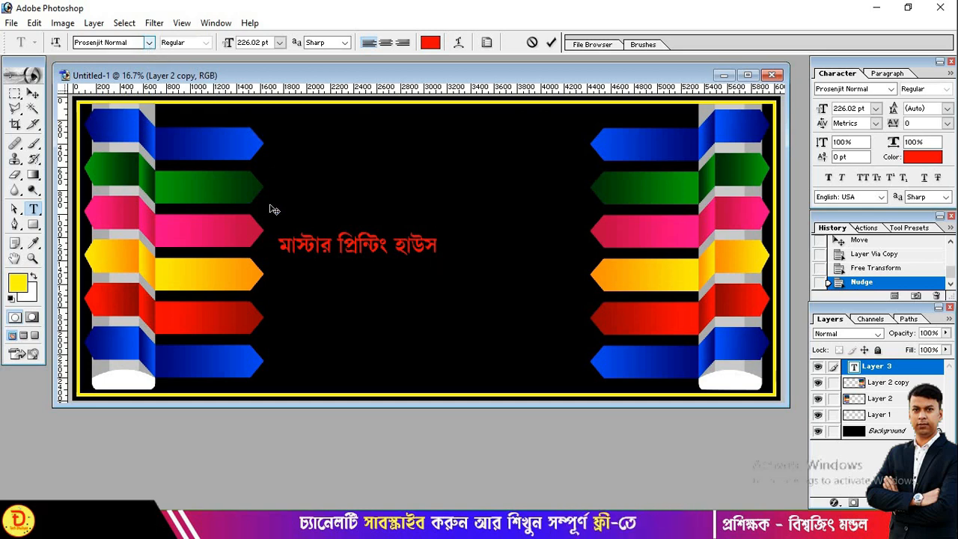
# - Change the title font to Li Lipi Prothoma and move it up near the banner top
pyautogui.hotkey('ctrl', 'a')
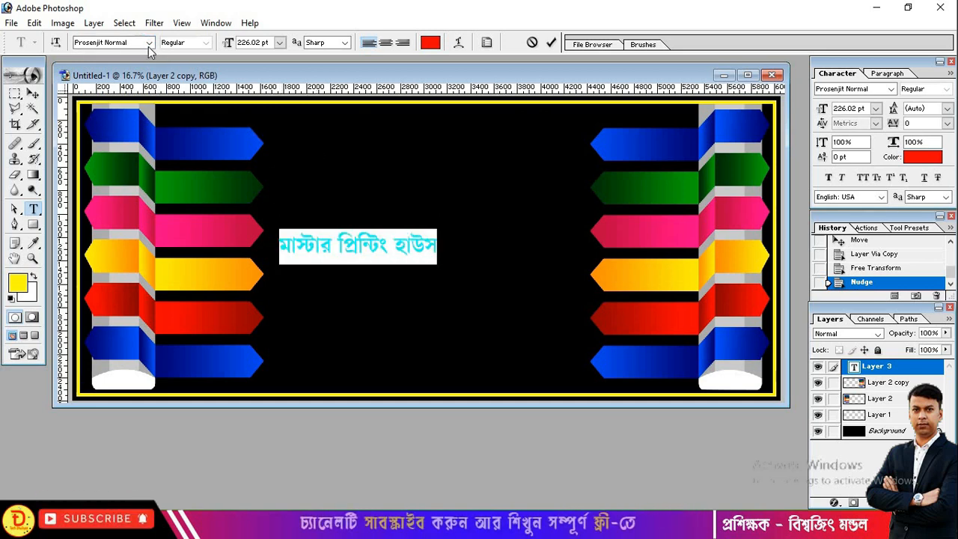
pyautogui.click(149, 42)
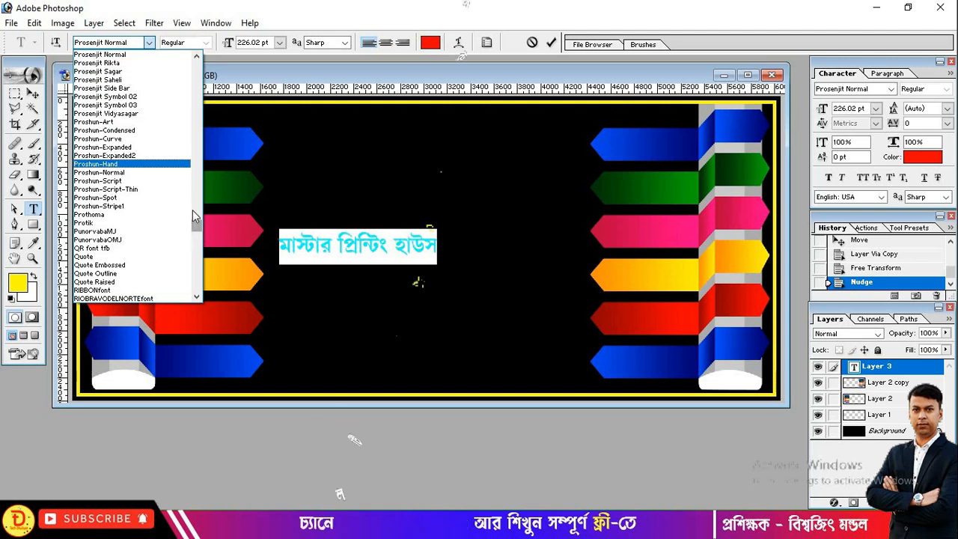
pyautogui.moveTo(192, 209); pyautogui.dragTo(192, 180)
pyautogui.click(168, 203)
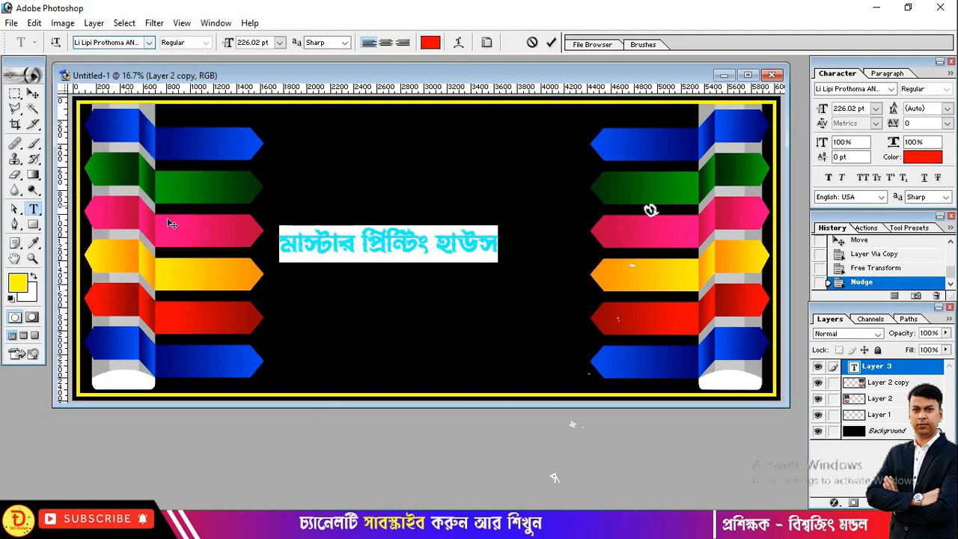
pyautogui.click(326, 249)
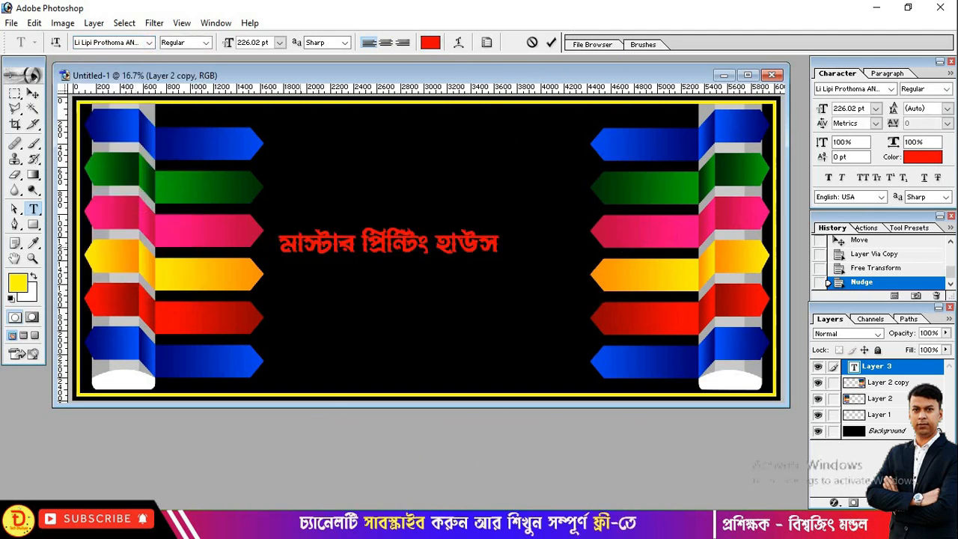
pyautogui.moveTo(366, 259); pyautogui.dragTo(367, 155)
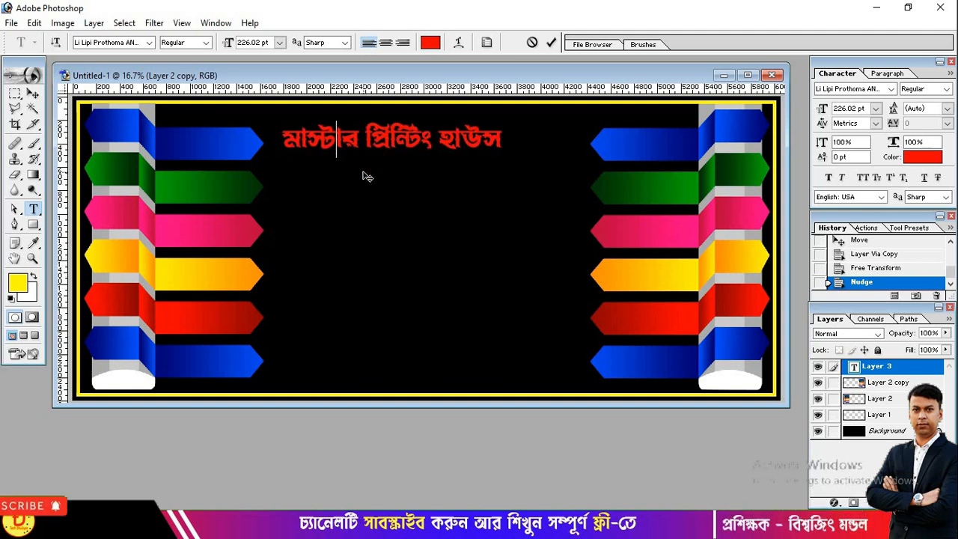
pyautogui.click(337, 139)
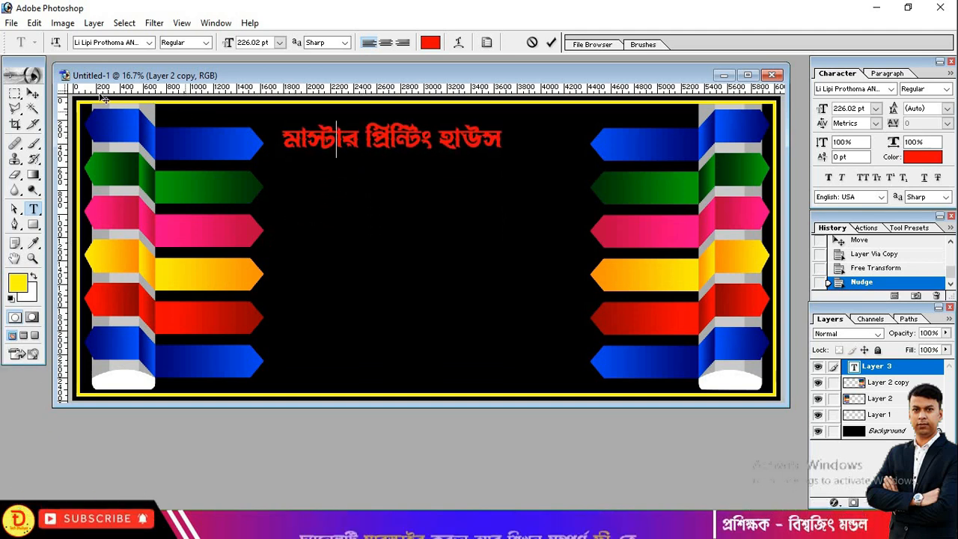
pyautogui.click(33, 93)
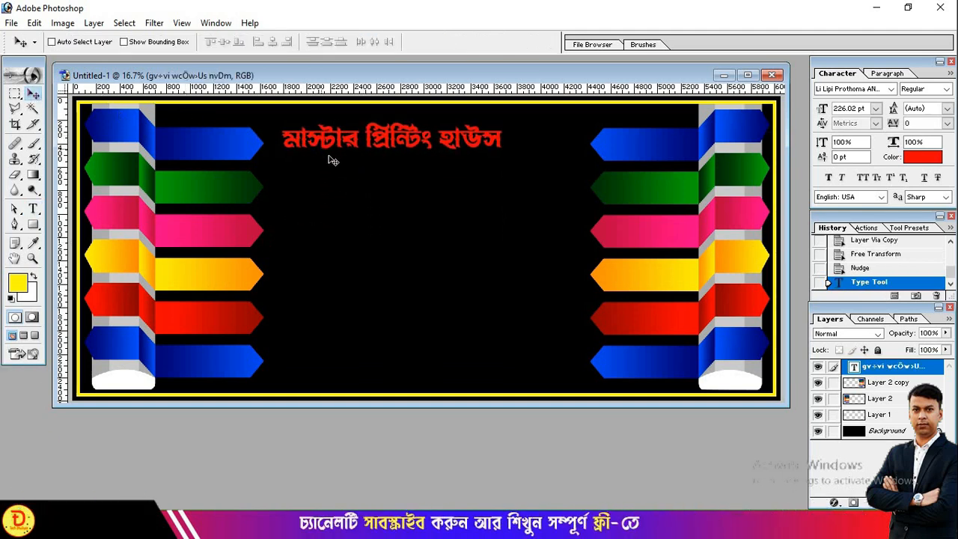
# - Scale the red title larger and taller to fill the gap between the ribbon columns
pyautogui.hotkey('ctrl', 't')
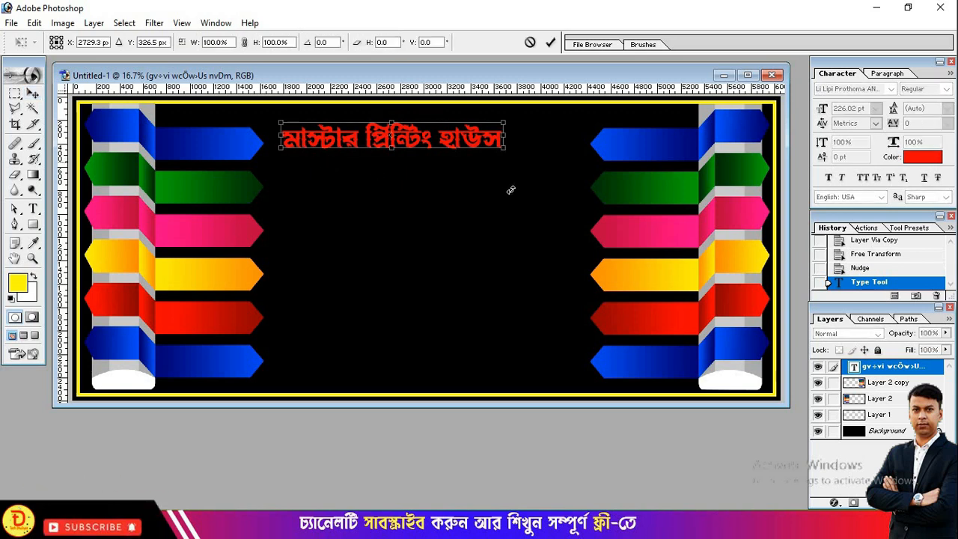
pyautogui.moveTo(507, 148); pyautogui.dragTo(580, 160)
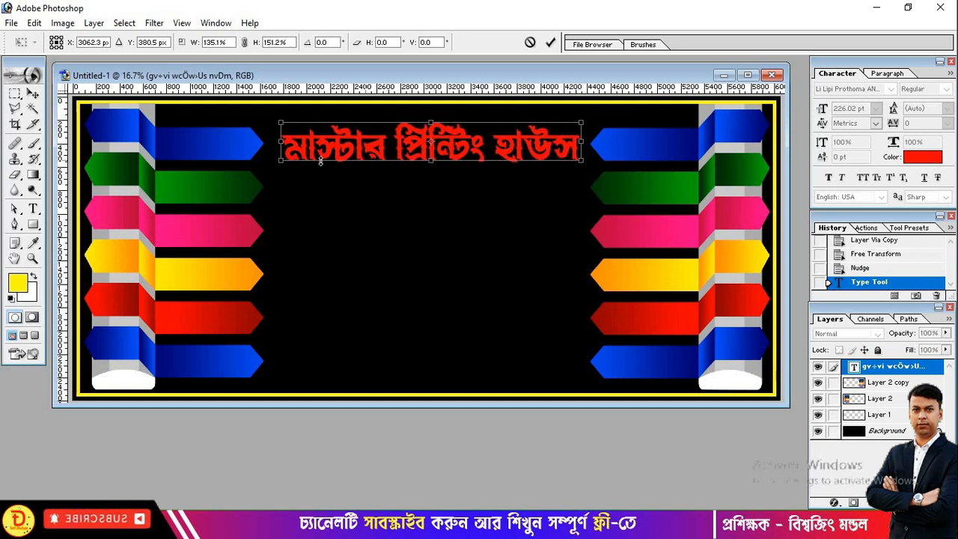
pyautogui.moveTo(276, 163); pyautogui.dragTo(275, 162)
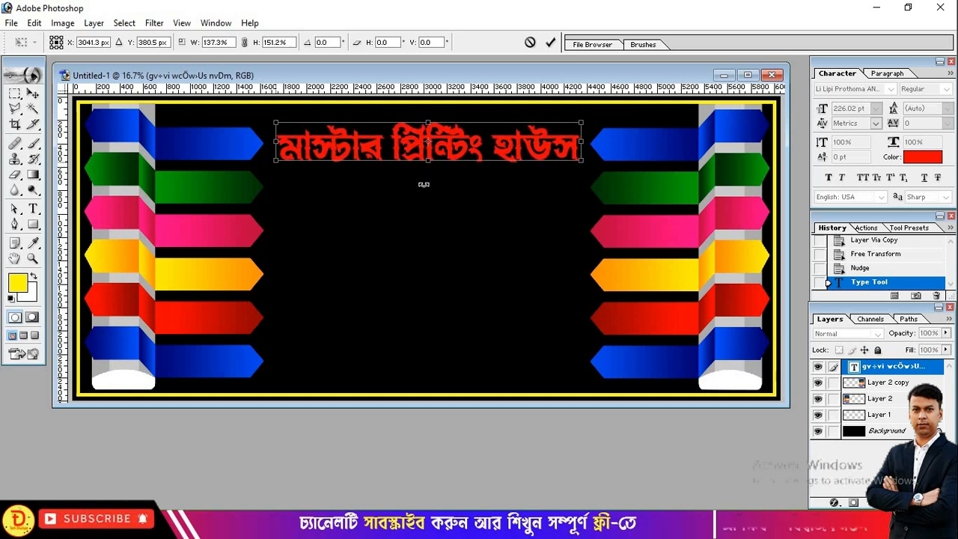
pyautogui.moveTo(582, 160); pyautogui.dragTo(585, 163)
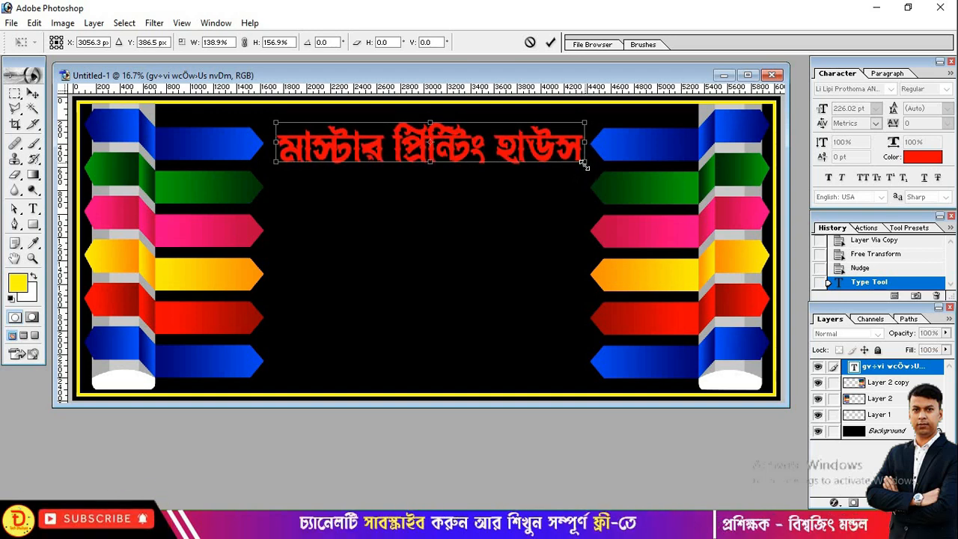
pyautogui.moveTo(584, 164); pyautogui.dragTo(582, 166)
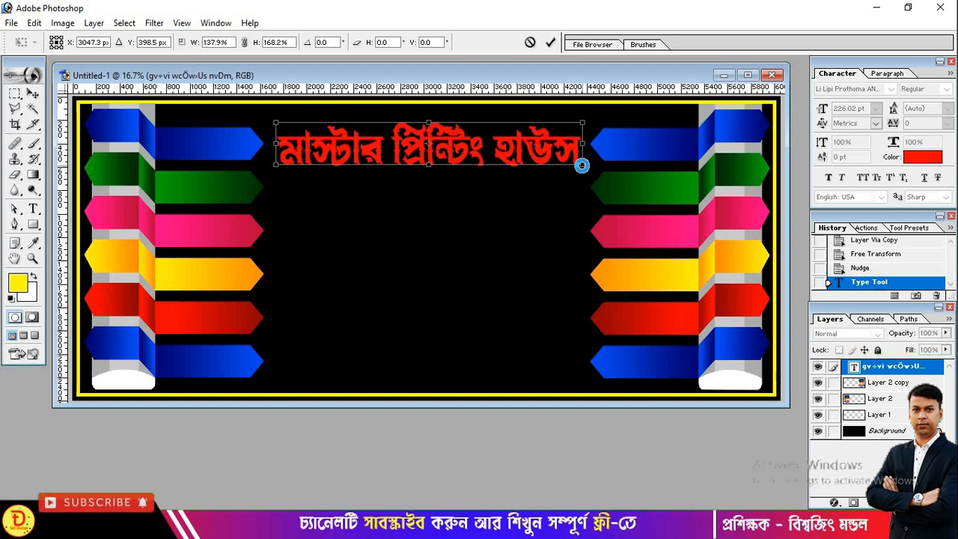
pyautogui.press('Return')
pyautogui.moveTo(518, 156); pyautogui.dragTo(515, 148)
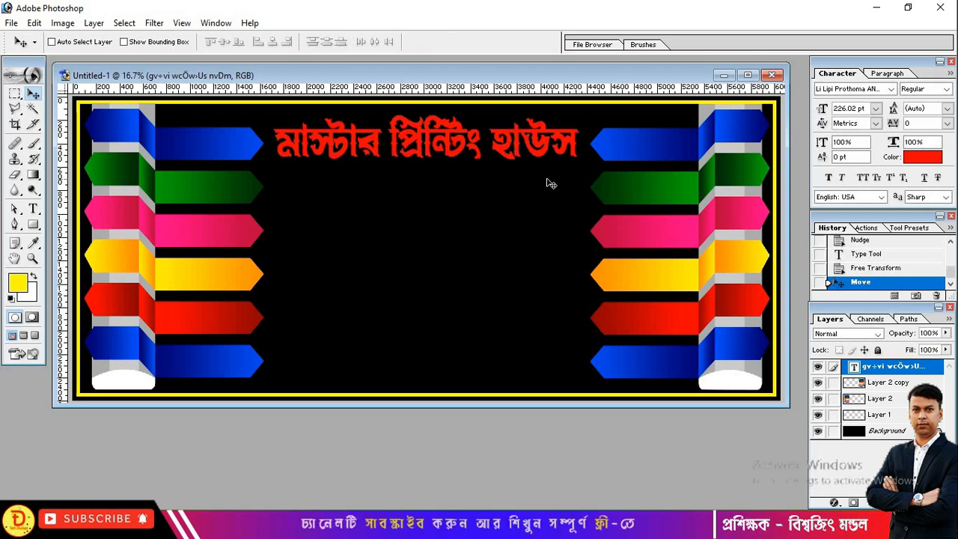
# - Add a 16 px white (FFFFFF) Stroke layer style to the red title
pyautogui.click(835, 503)
pyautogui.click(853, 490)
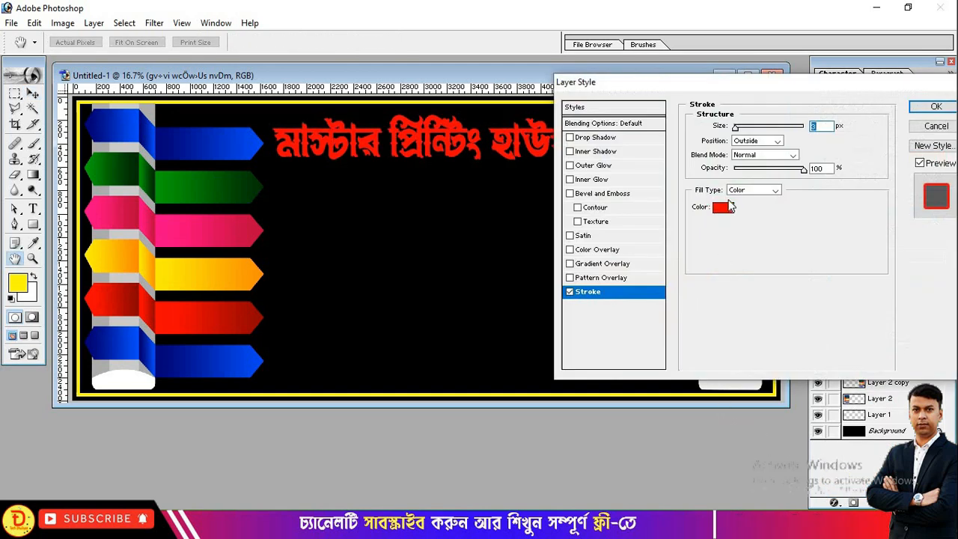
pyautogui.click(723, 208)
pyautogui.moveTo(294, 268); pyautogui.dragTo(228, 249)
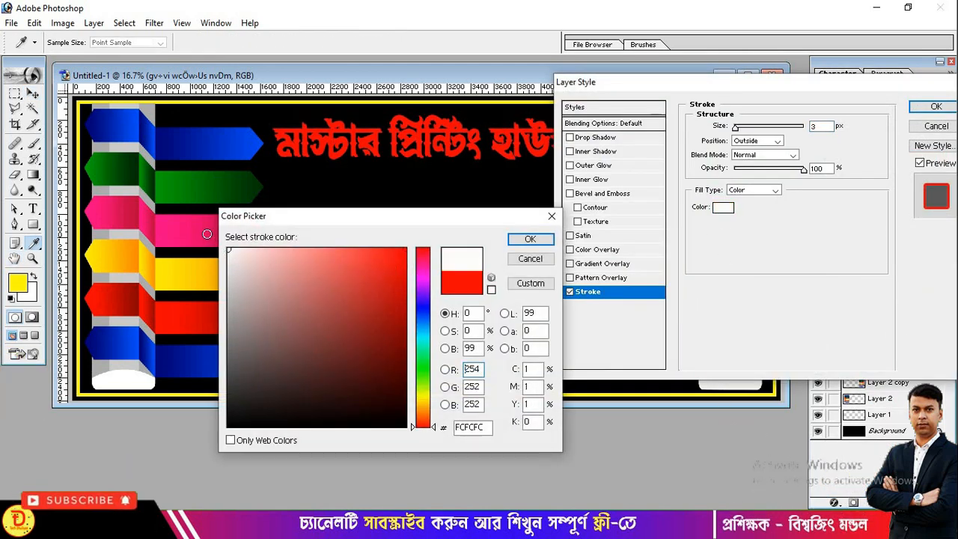
pyautogui.click(526, 239)
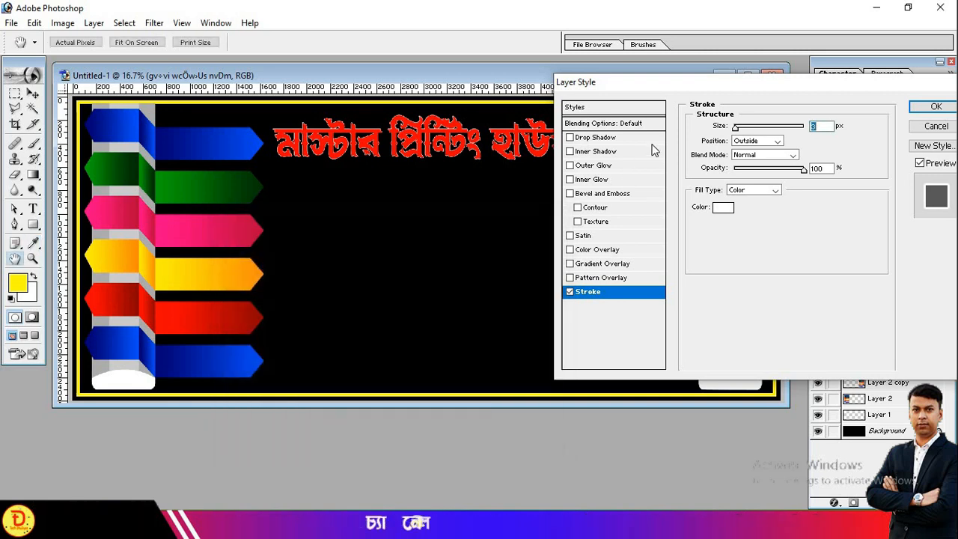
pyautogui.moveTo(684, 81); pyautogui.dragTo(457, 201)
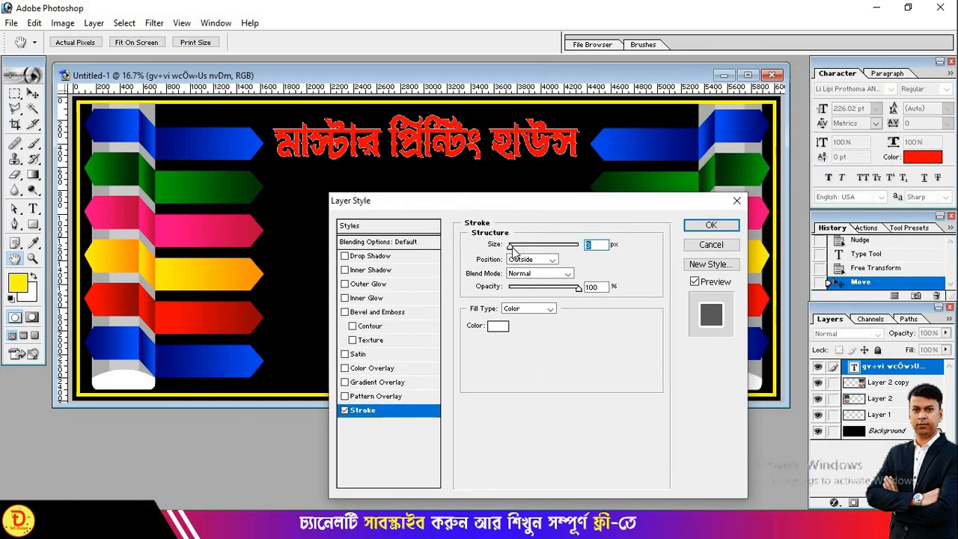
pyautogui.moveTo(513, 251); pyautogui.dragTo(518, 251)
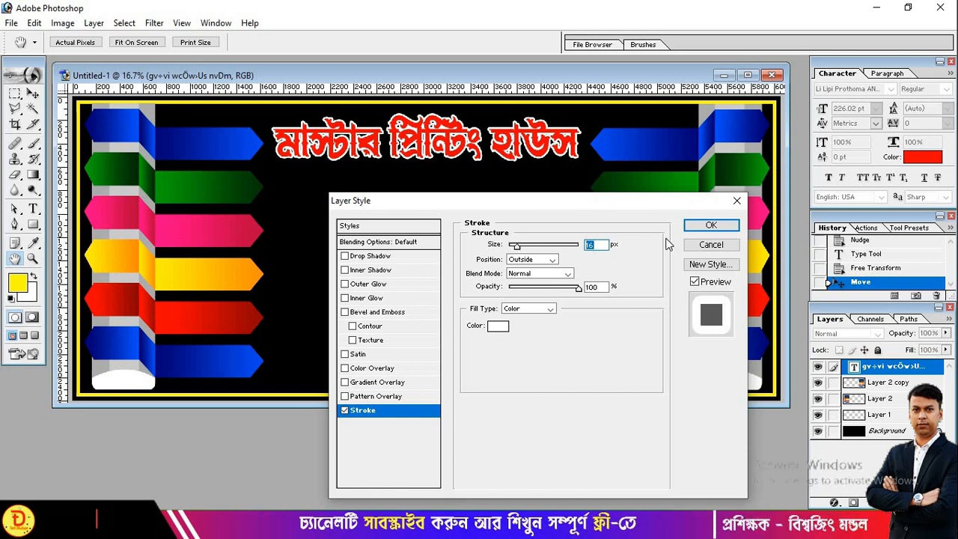
pyautogui.click(717, 226)
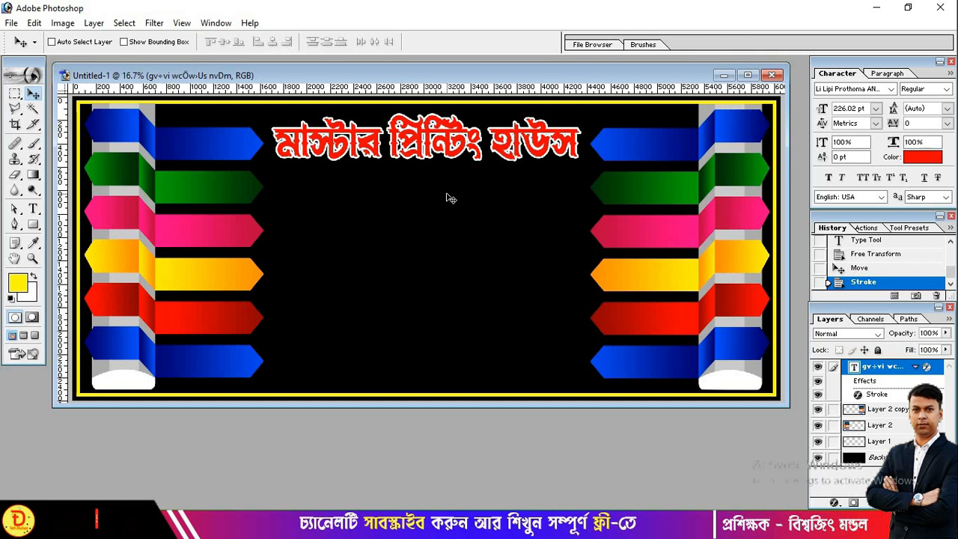
pyautogui.press('Up')
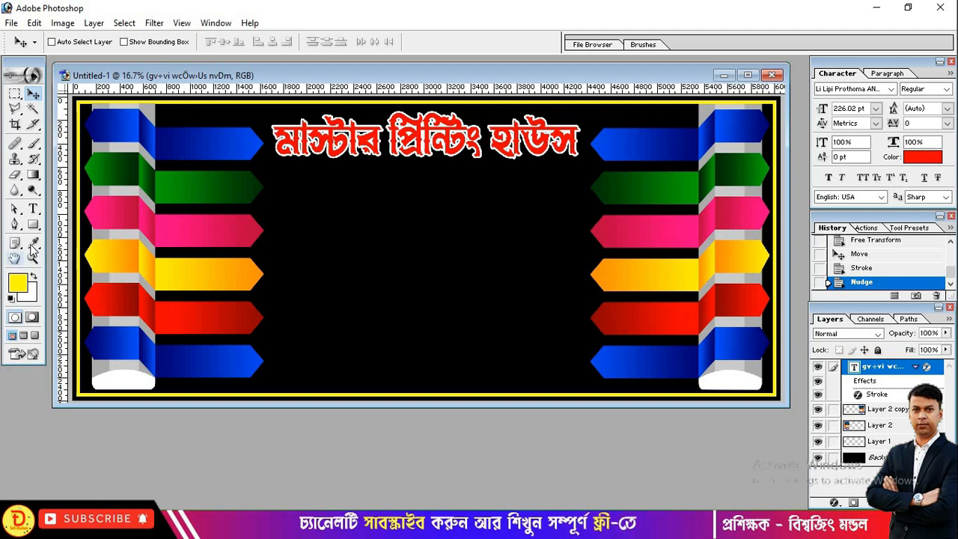
# - Start a new text line set in Arial at 72 pt
pyautogui.click(33, 209)
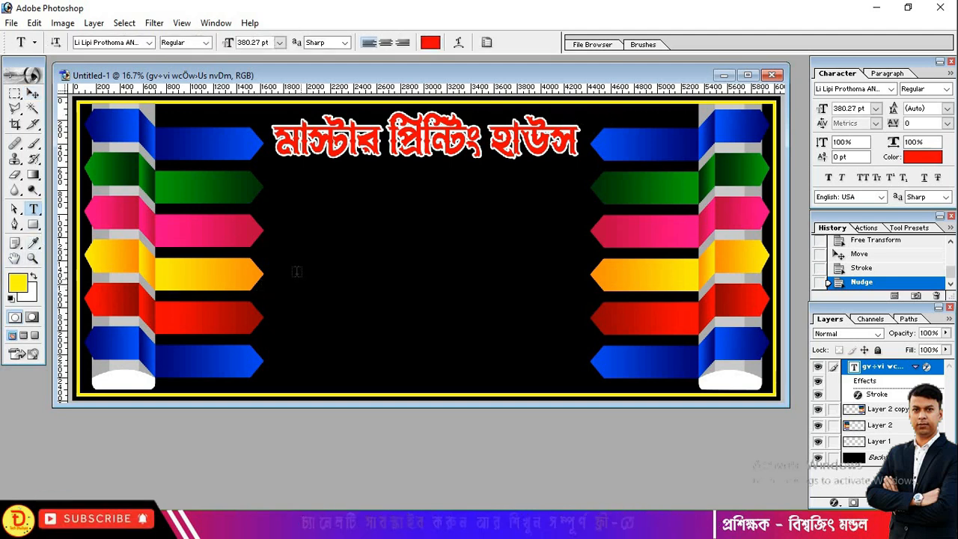
pyautogui.click(296, 273)
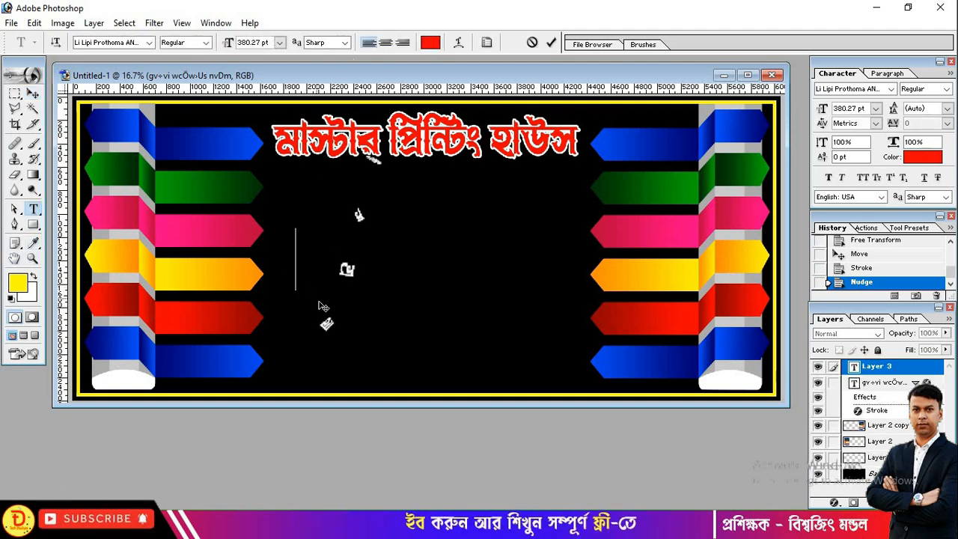
pyautogui.click(139, 42)
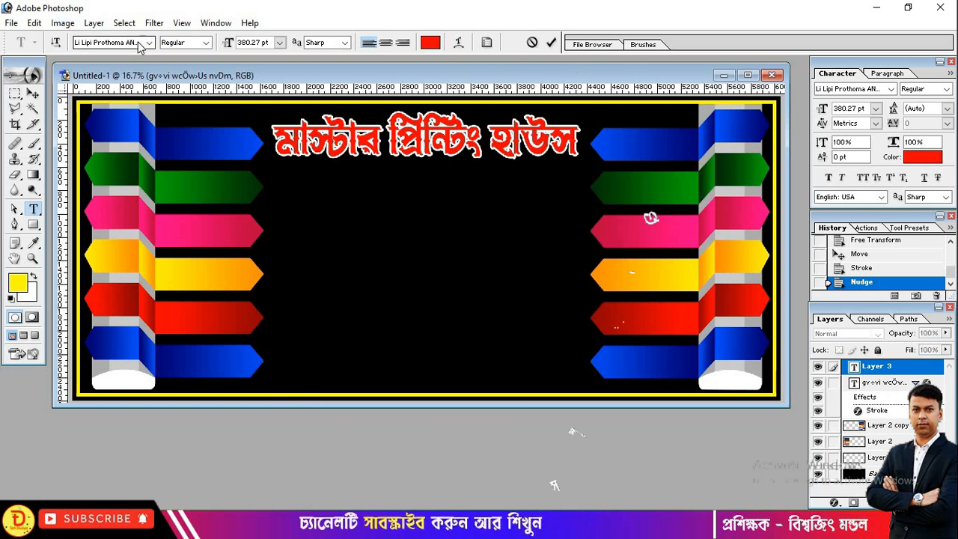
pyautogui.write('Arial')
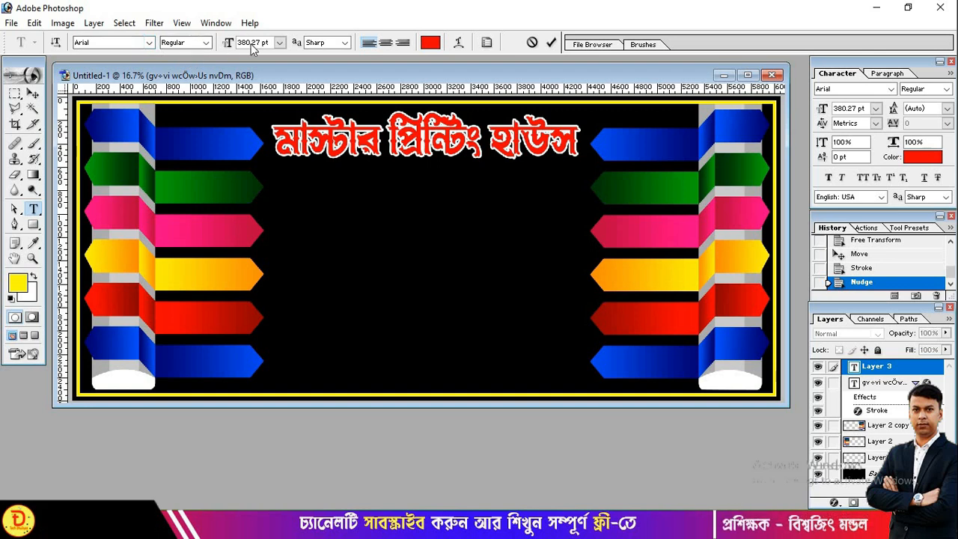
pyautogui.click(279, 44)
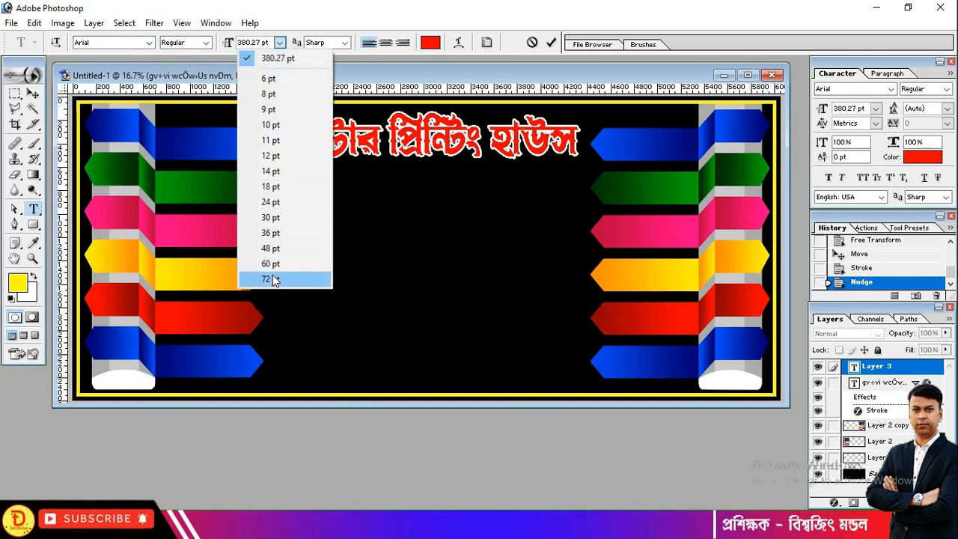
pyautogui.click(272, 275)
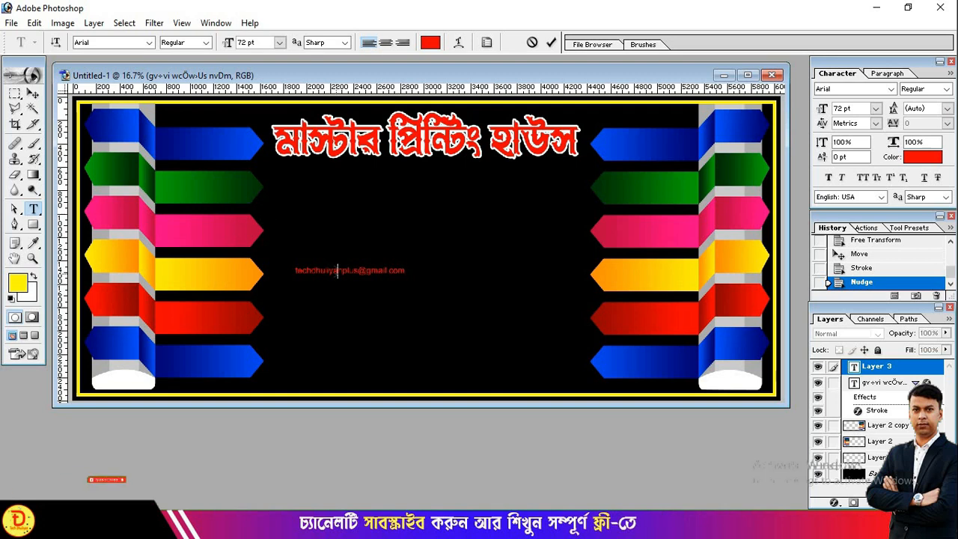
# - Make the contact e-mail text white and move it to the banner's top-right corner
pyautogui.hotkey('ctrl', 'a')
pyautogui.click(431, 43)
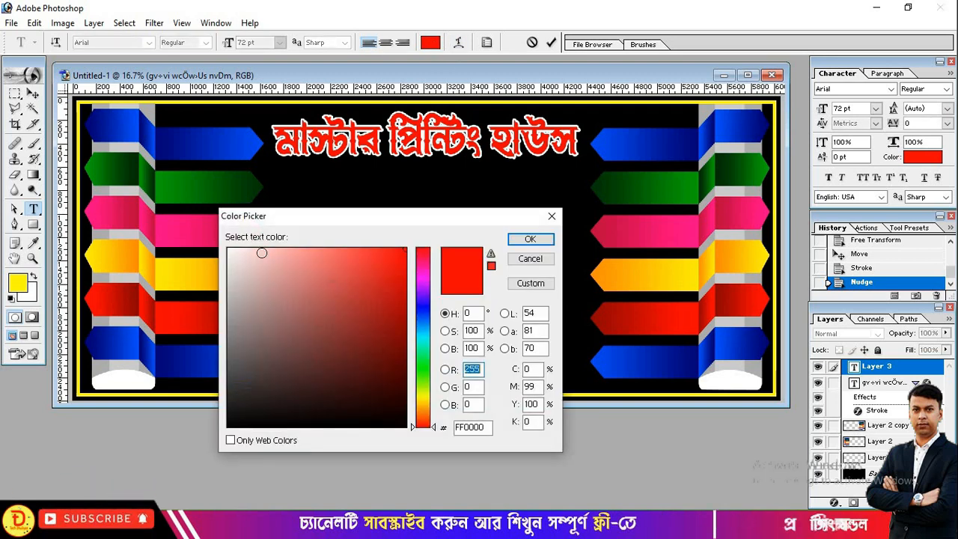
pyautogui.moveTo(261, 253); pyautogui.dragTo(201, 224)
pyautogui.click(531, 240)
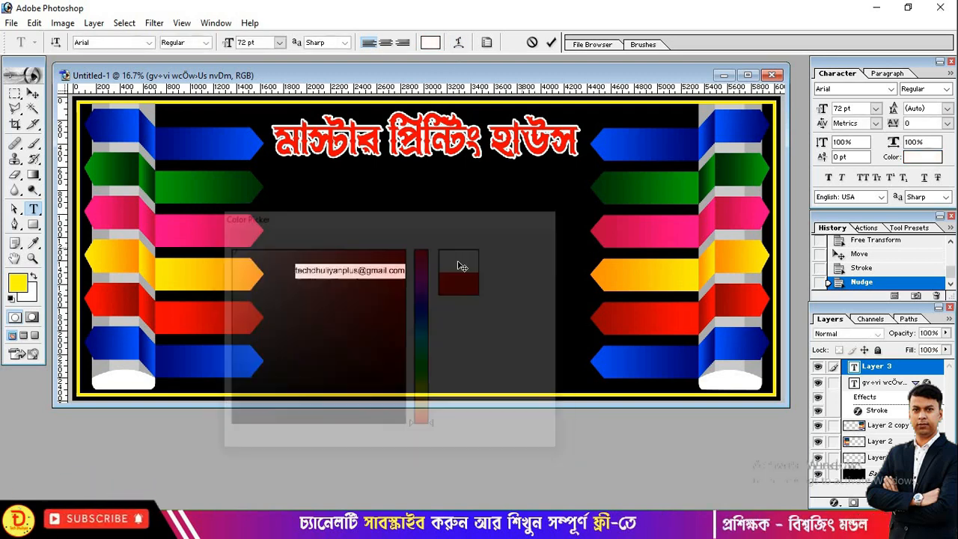
pyautogui.click(32, 93)
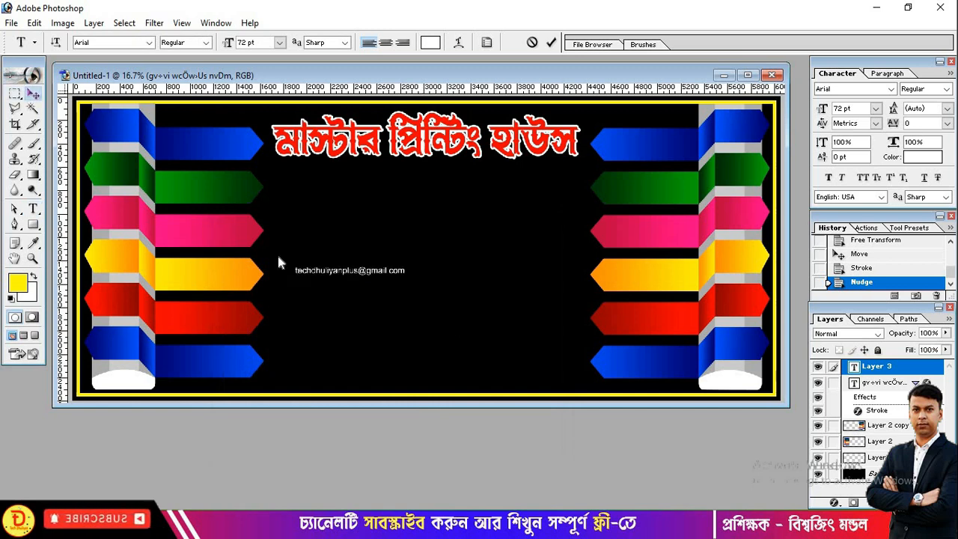
pyautogui.moveTo(344, 277); pyautogui.dragTo(634, 126)
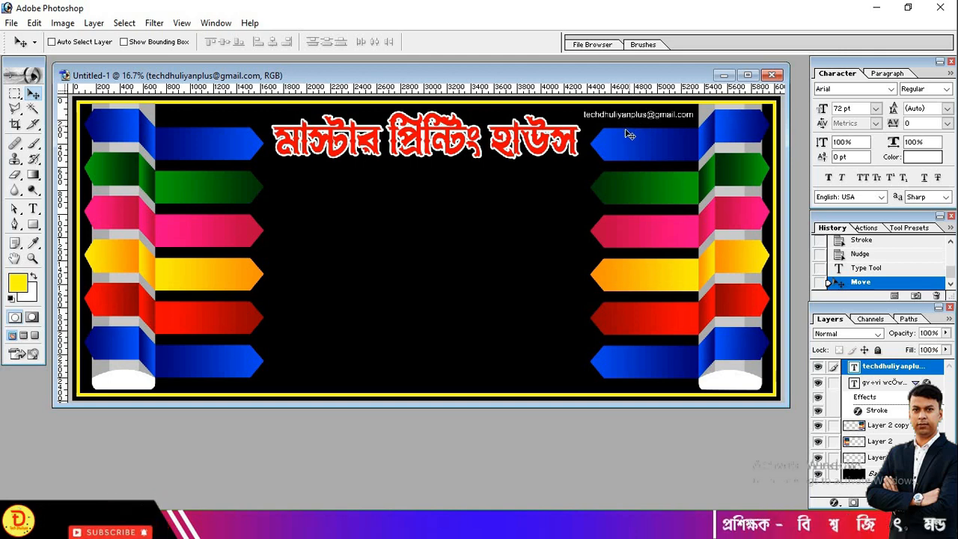
# - Scale the e-mail line up to about 96 pt and fine-tune its top-right position
pyautogui.hotkey('ctrl', 't')
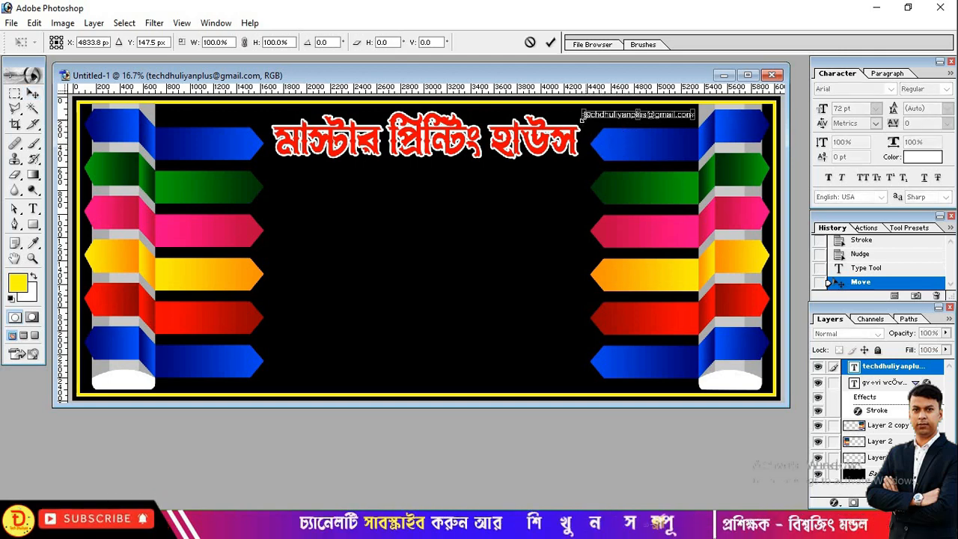
pyautogui.moveTo(558, 120); pyautogui.dragTo(555, 121)
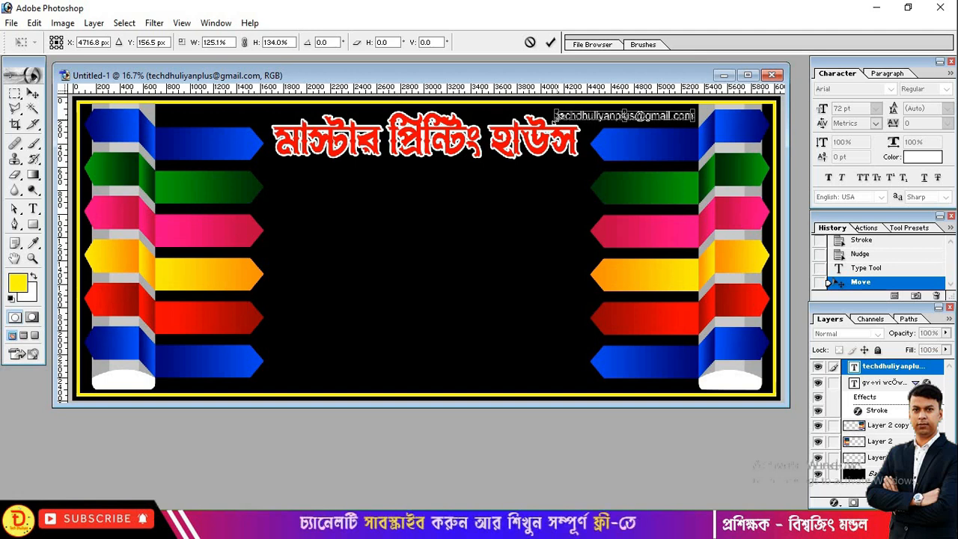
pyautogui.press('Return')
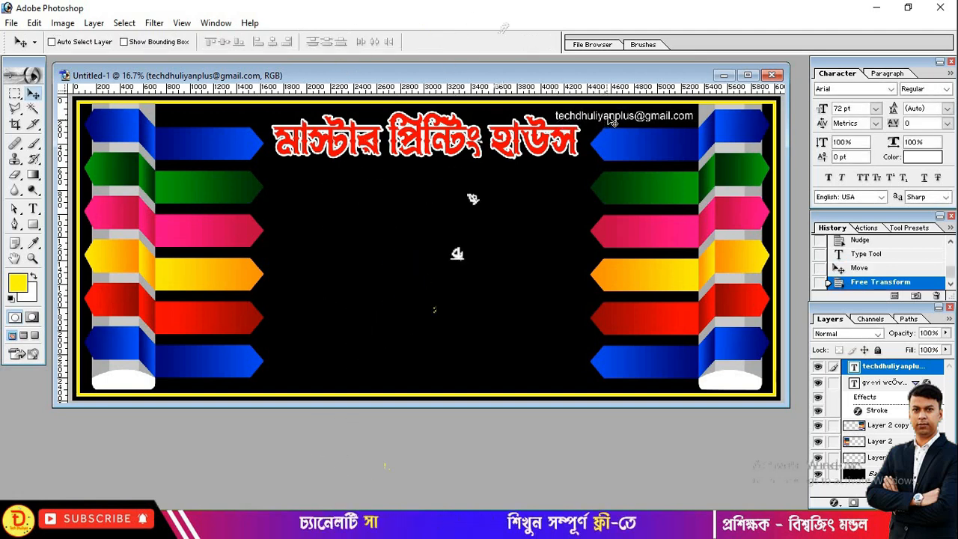
pyautogui.moveTo(606, 116); pyautogui.dragTo(609, 114)
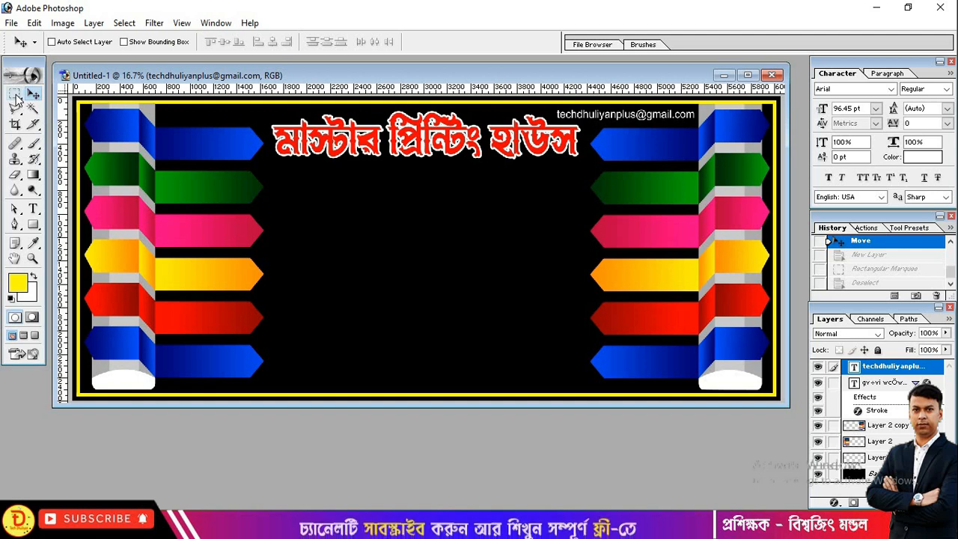
# - On a new layer, fill a thin marquee strip beneath the title with yellow
pyautogui.click(15, 95)
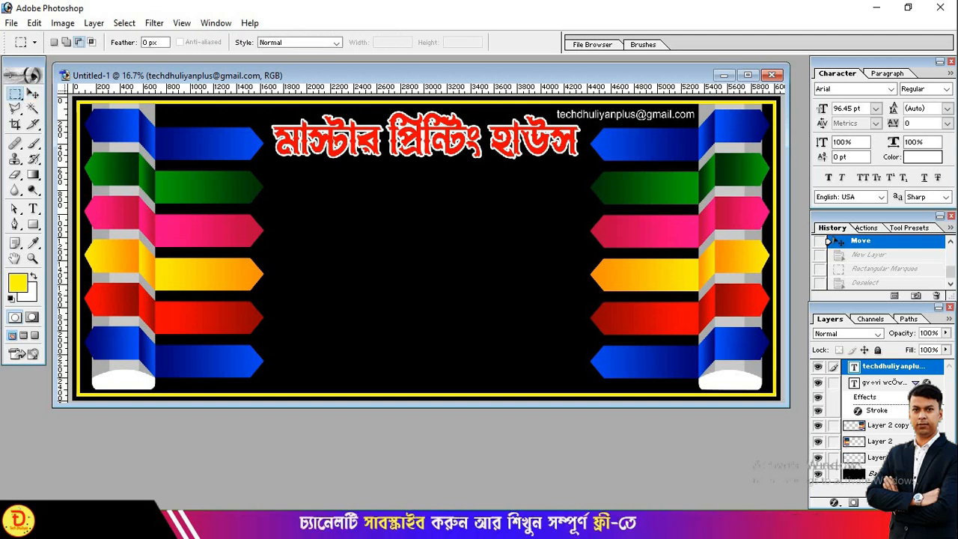
pyautogui.click(914, 502)
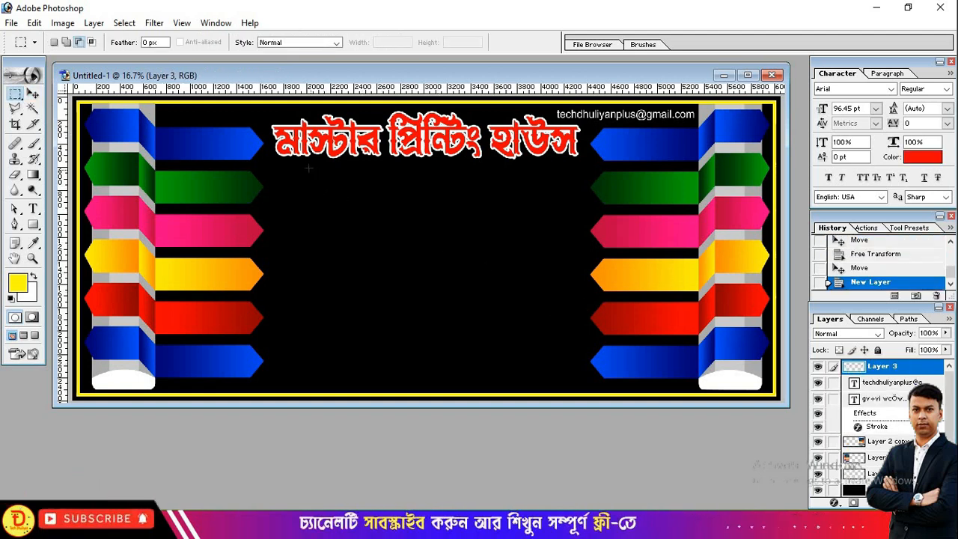
pyautogui.moveTo(283, 166); pyautogui.dragTo(555, 171)
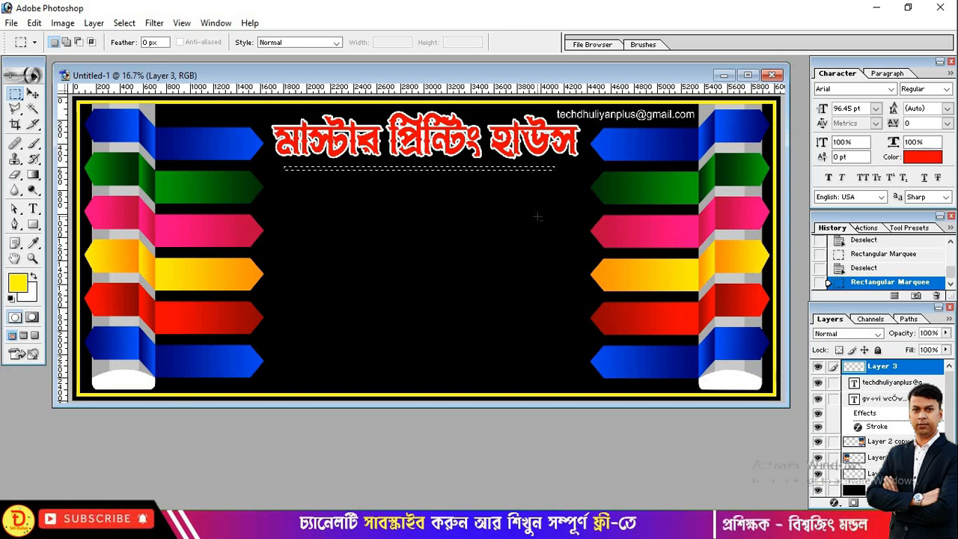
pyautogui.hotkey('alt', 'BackSpace')
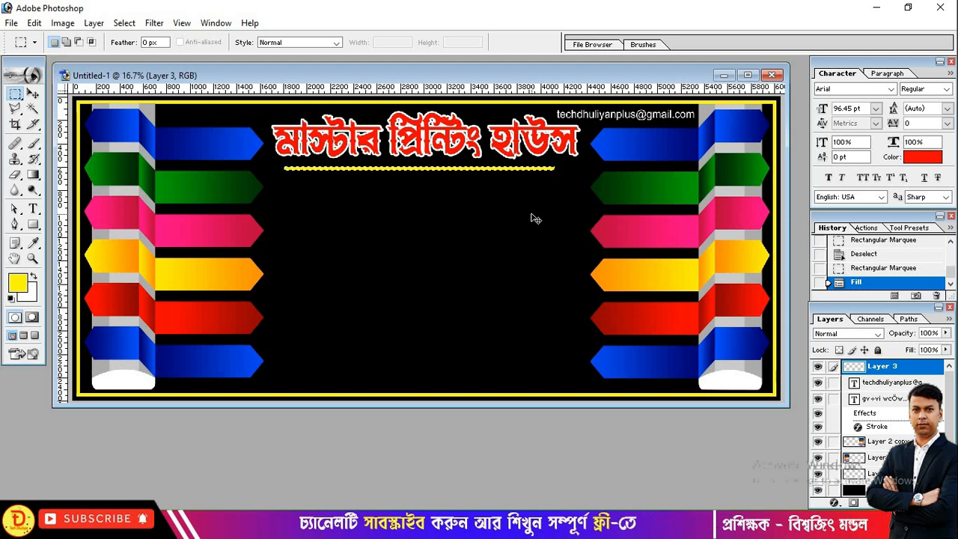
pyautogui.hotkey('ctrl', 'd')
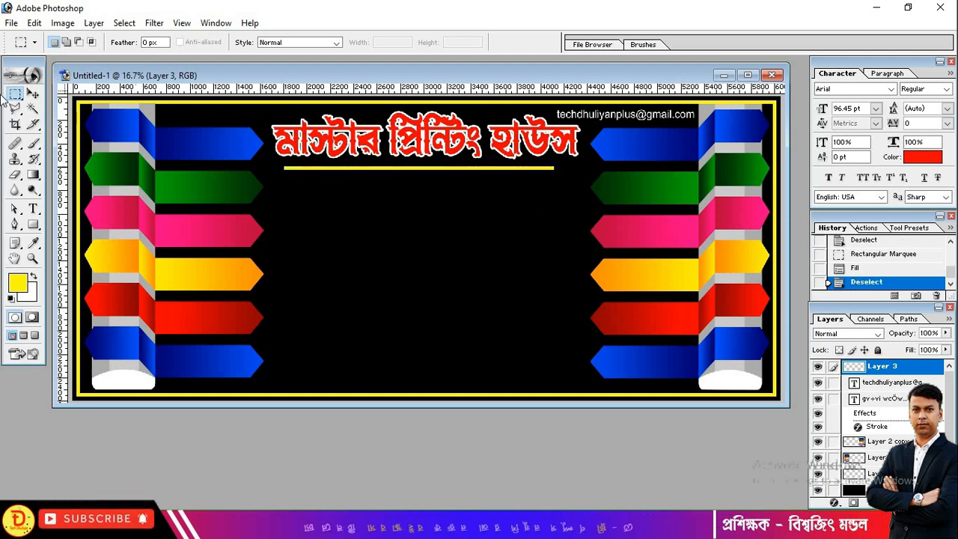
# - Nudge the yellow underline slightly down and to the right
pyautogui.press('v')
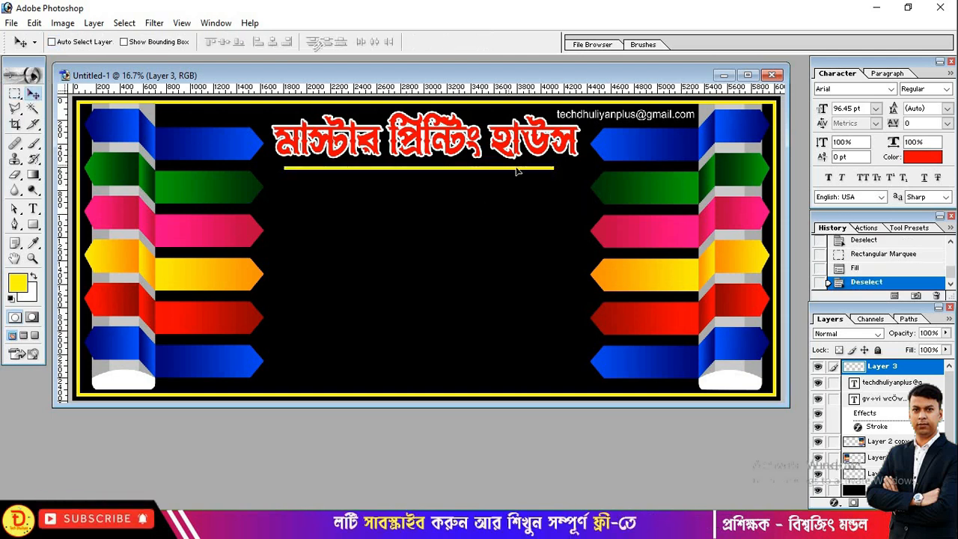
pyautogui.moveTo(508, 168); pyautogui.dragTo(517, 171)
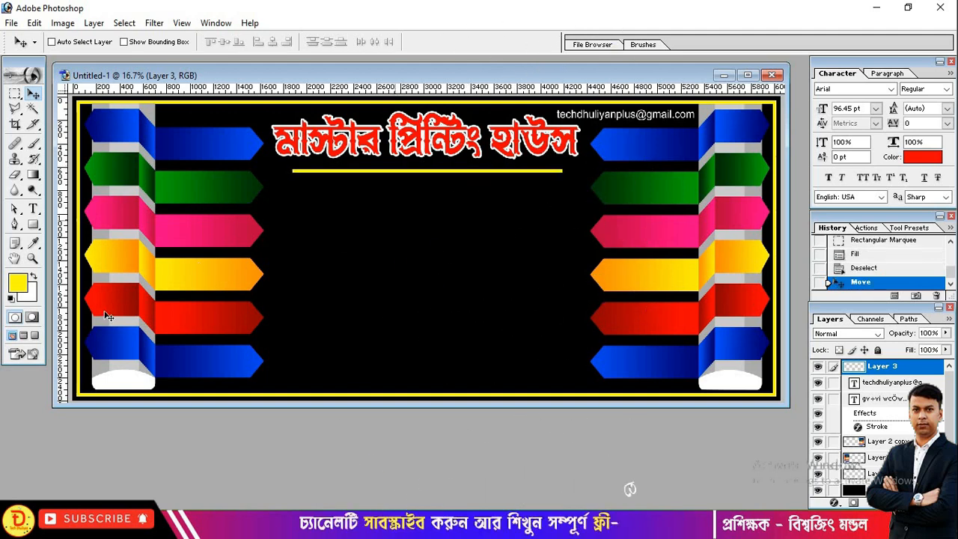
pyautogui.click(15, 177)
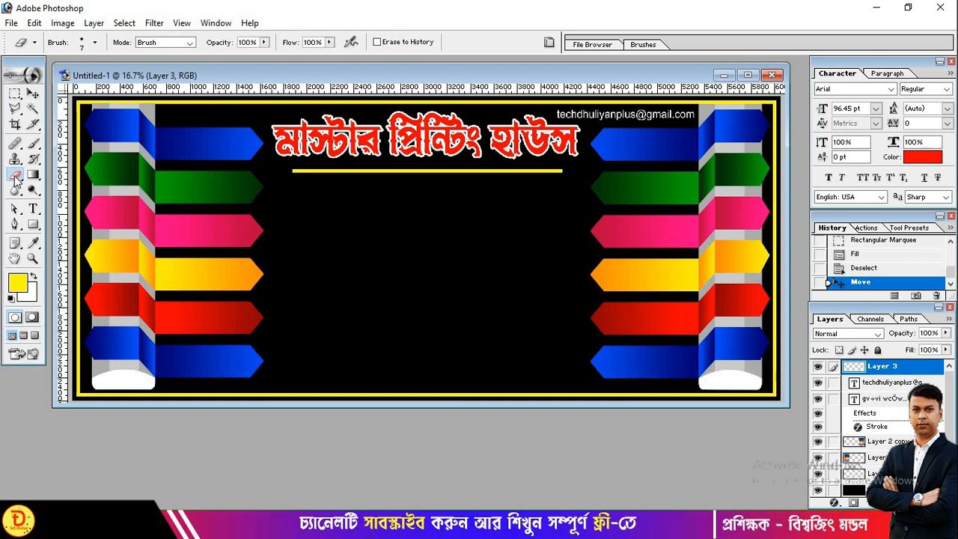
# - Set the eraser to a 21 px brush tip at 49% opacity
pyautogui.click(95, 43)
pyautogui.scroll(-2, 86, 172)
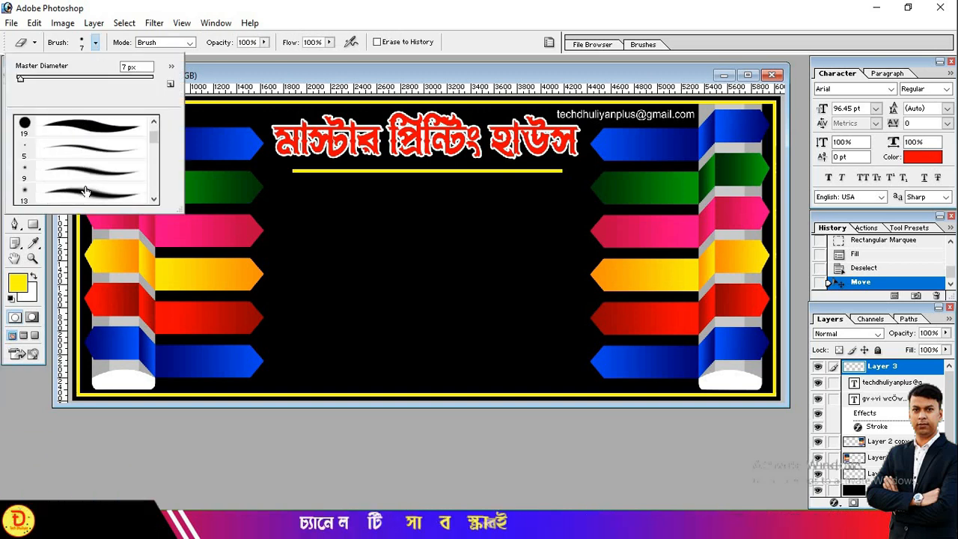
pyautogui.click(96, 193)
pyautogui.scroll(-2, 95, 193)
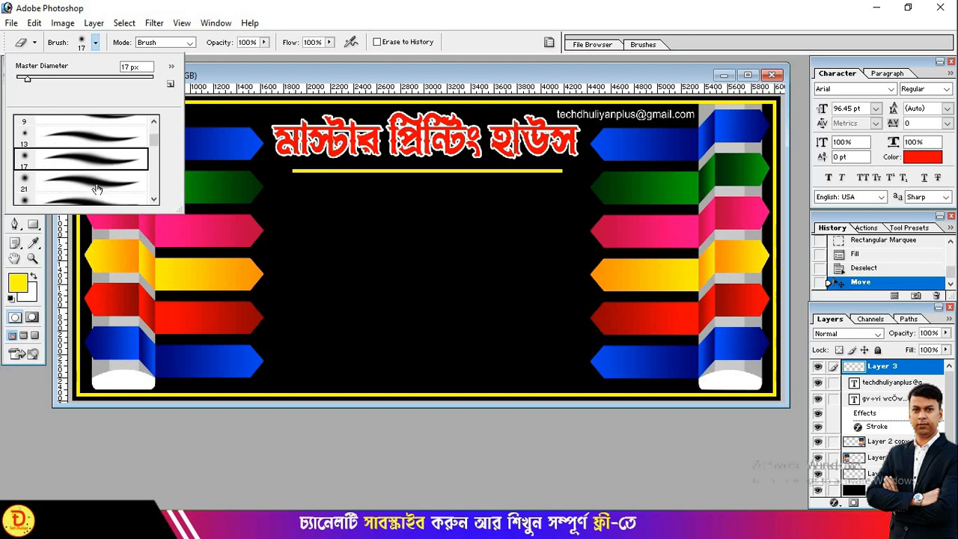
pyautogui.click(93, 187)
pyautogui.click(269, 196)
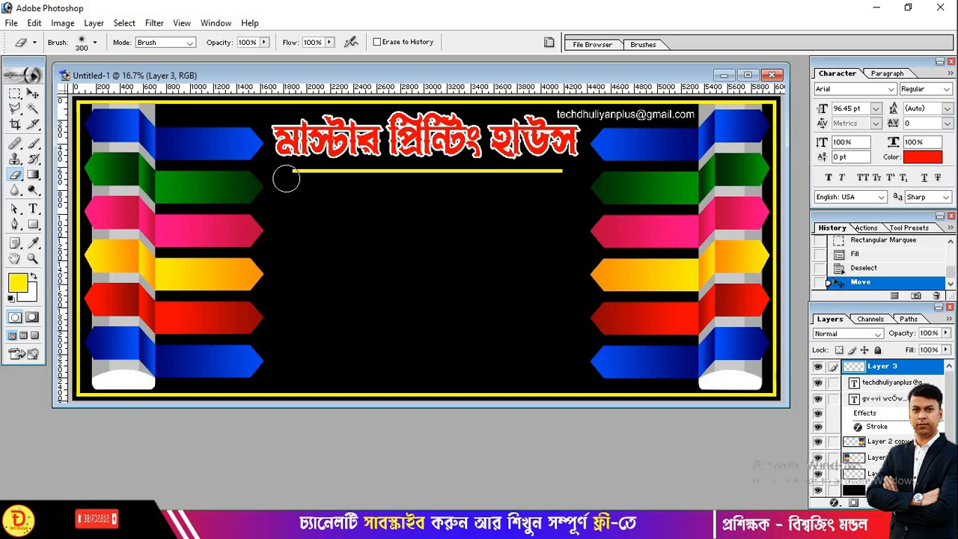
pyautogui.click(263, 43)
pyautogui.moveTo(229, 72); pyautogui.dragTo(229, 71)
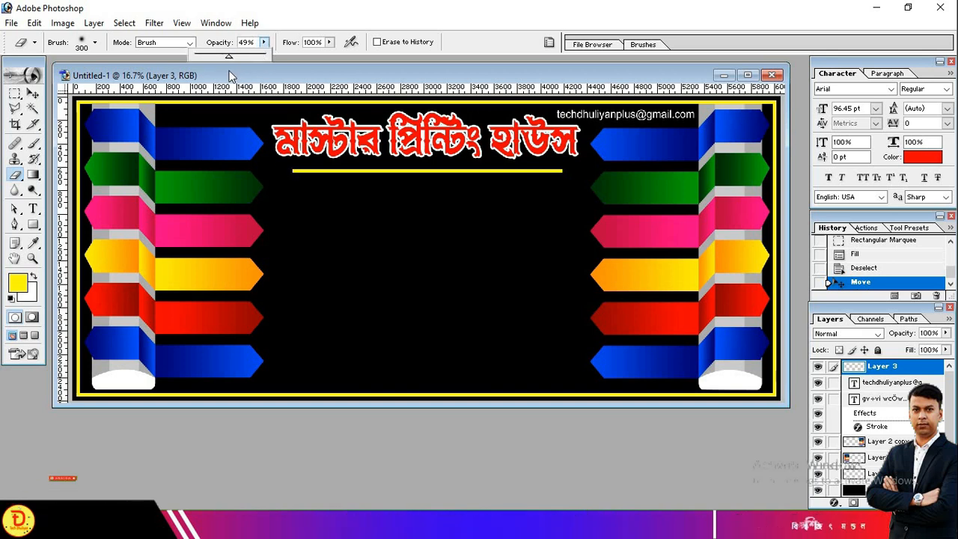
# - Erase over both ends of the yellow line so they fade out
pyautogui.click(314, 166)
pyautogui.moveTo(309, 164)
pyautogui.mouseDown()
pyautogui.moveTo(281, 171)
pyautogui.moveTo(336, 164)
pyautogui.mouseUp()
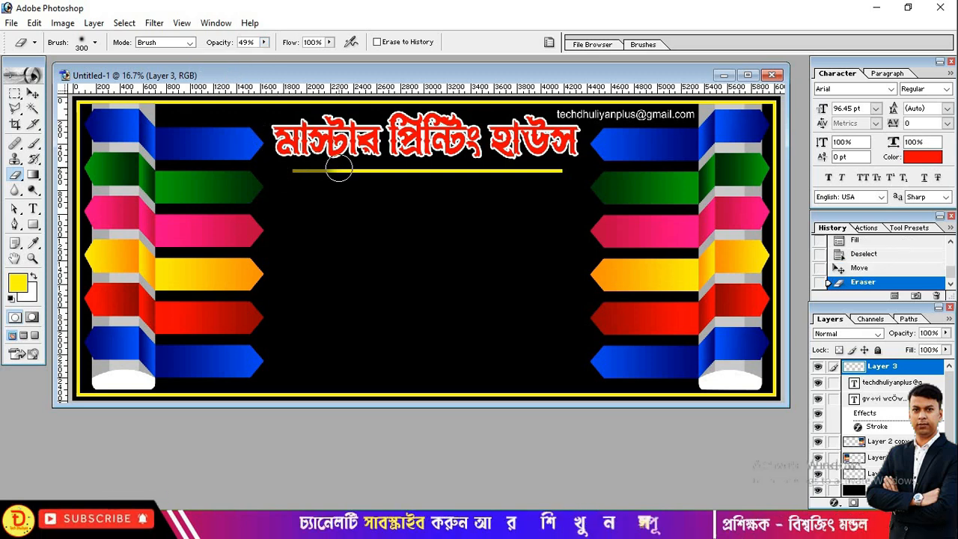
pyautogui.click(293, 170)
pyautogui.click(290, 171)
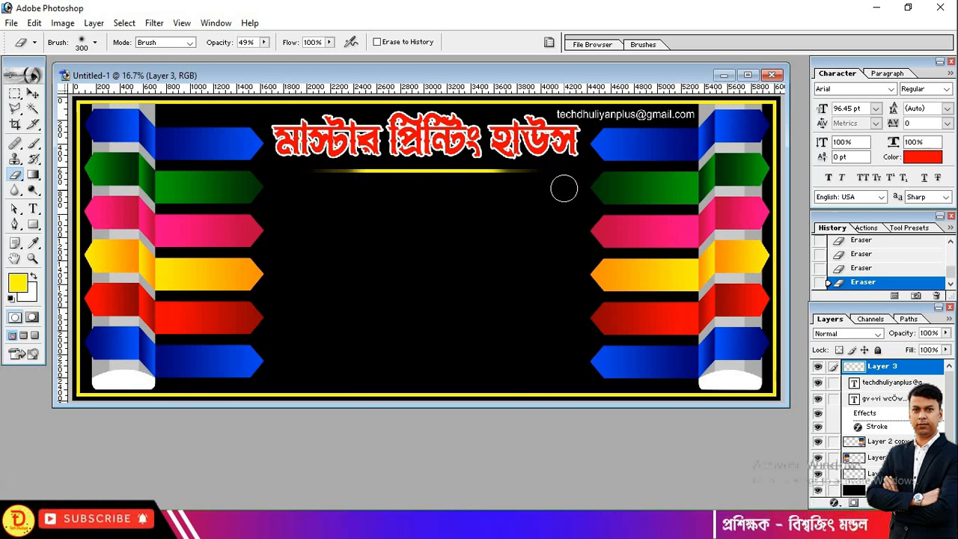
# - Shift the yellow line slightly so it sits just under the title
pyautogui.press('v')
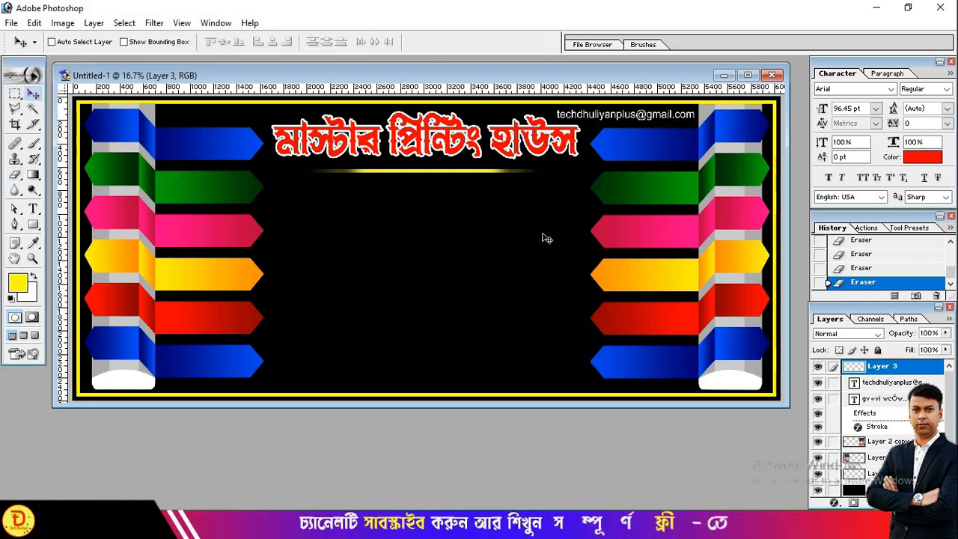
pyautogui.moveTo(485, 177); pyautogui.dragTo(489, 171)
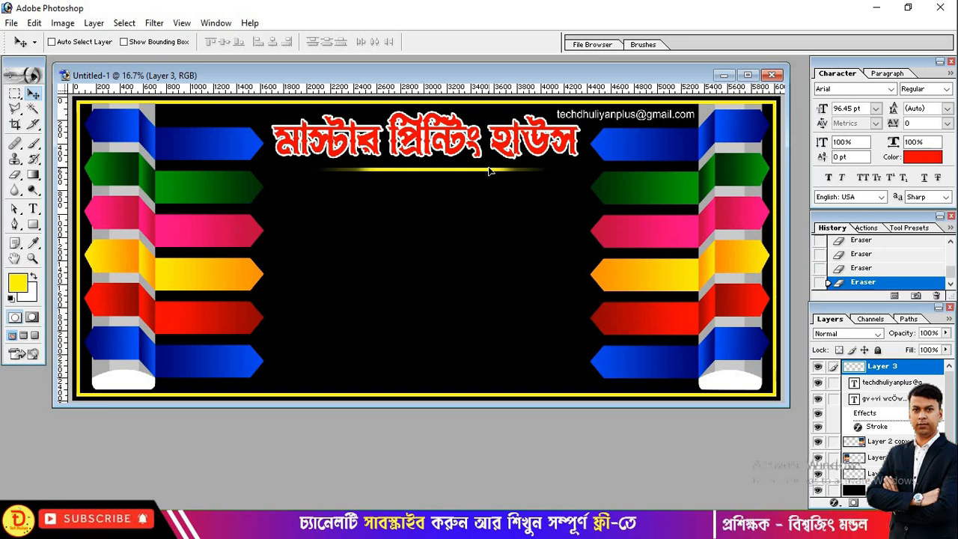
pyautogui.moveTo(488, 171); pyautogui.dragTo(492, 173)
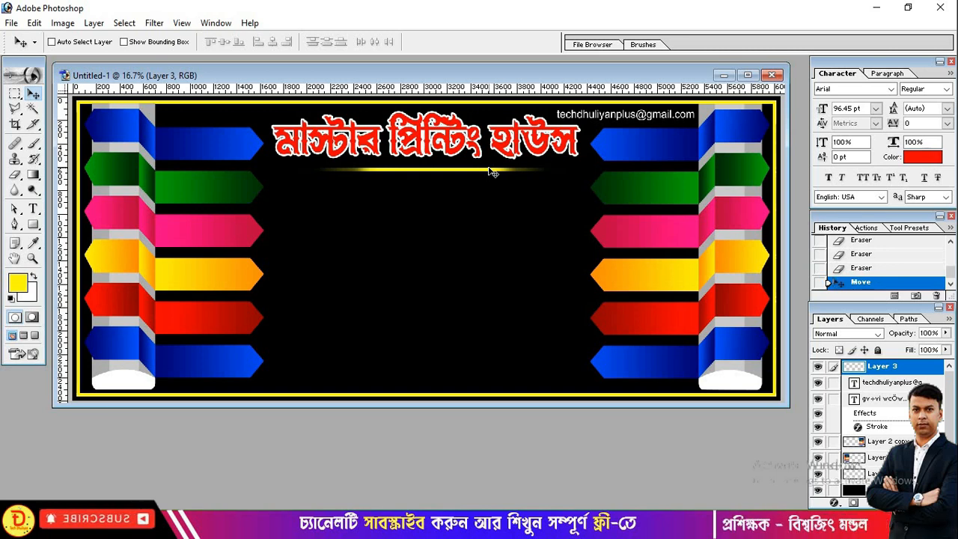
# - Duplicate the yellow line and move the copy further down the banner
pyautogui.hotkey('ctrl', 'j')
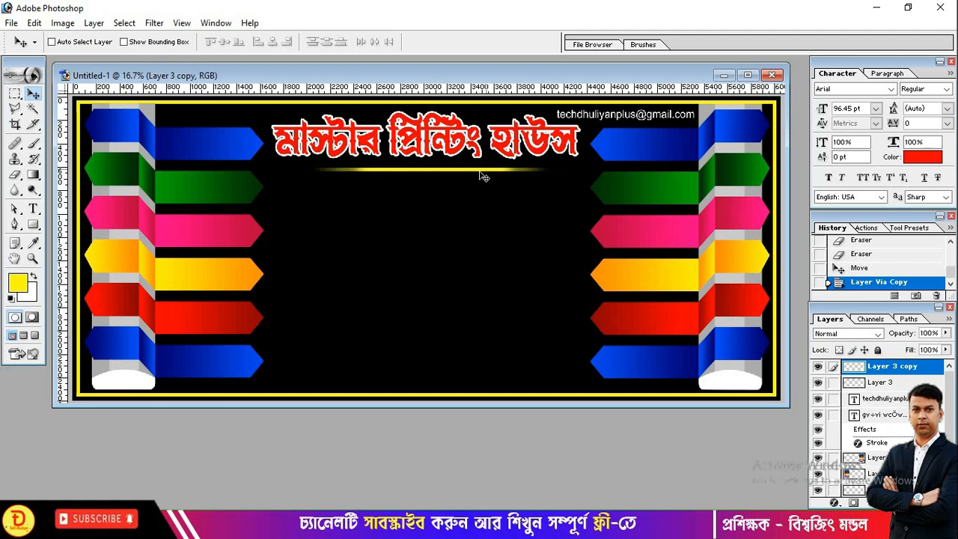
pyautogui.press('Down')
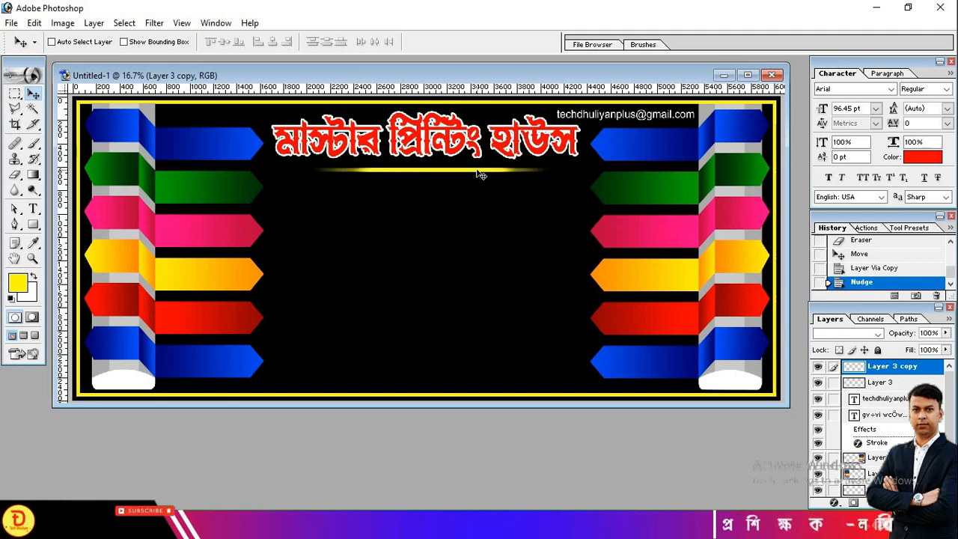
pyautogui.hotkey('ctrl', 'z')
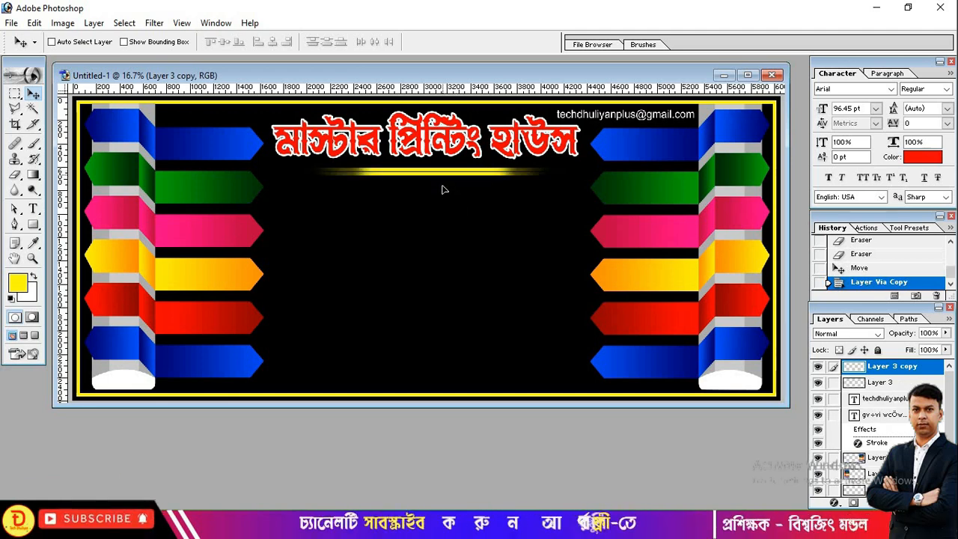
pyautogui.moveTo(443, 189); pyautogui.dragTo(445, 245)
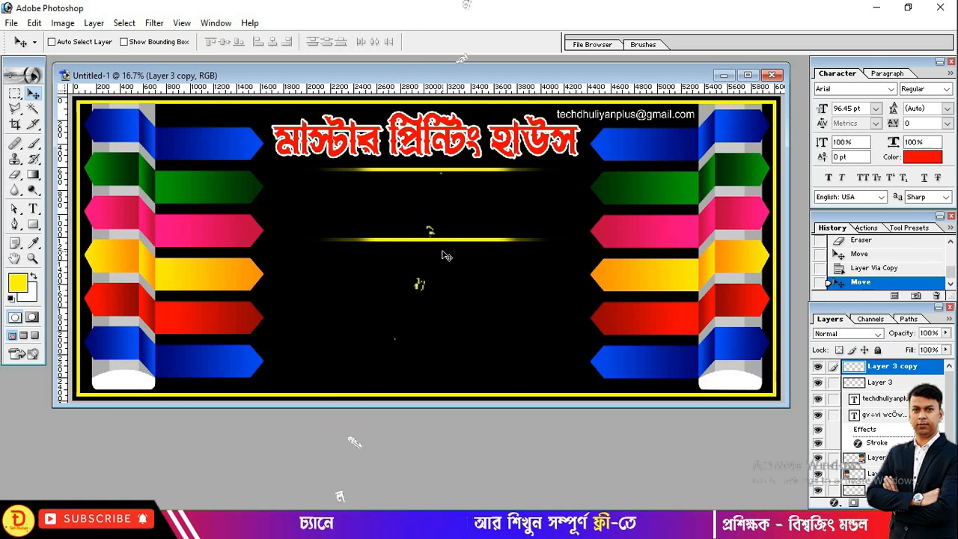
pyautogui.click(33, 209)
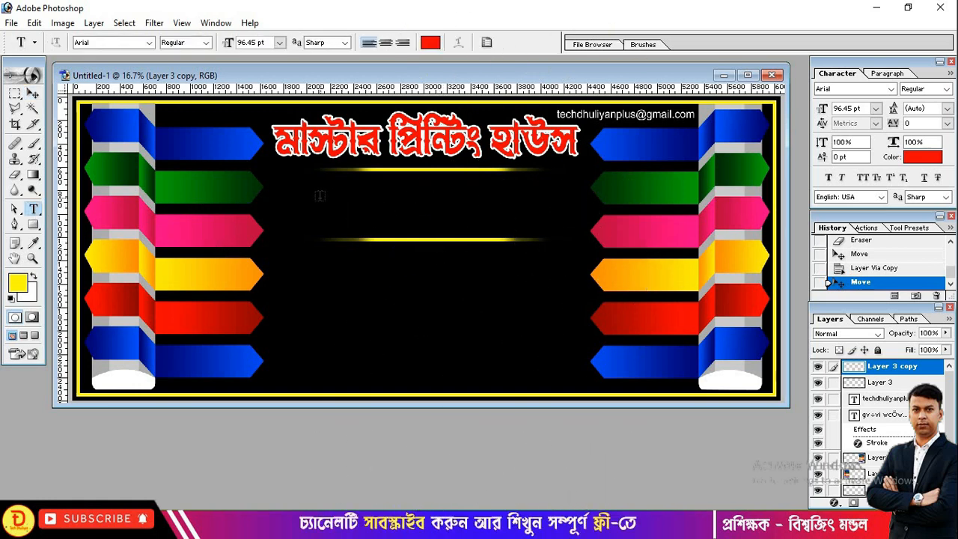
# - Start a white Brush Script MT text line between the yellow lines
pyautogui.click(301, 201)
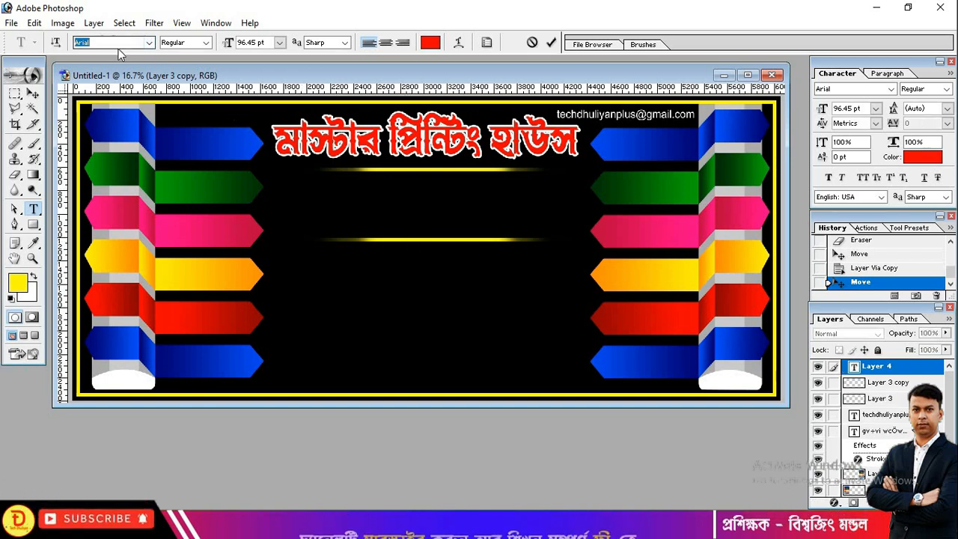
pyautogui.write('B')
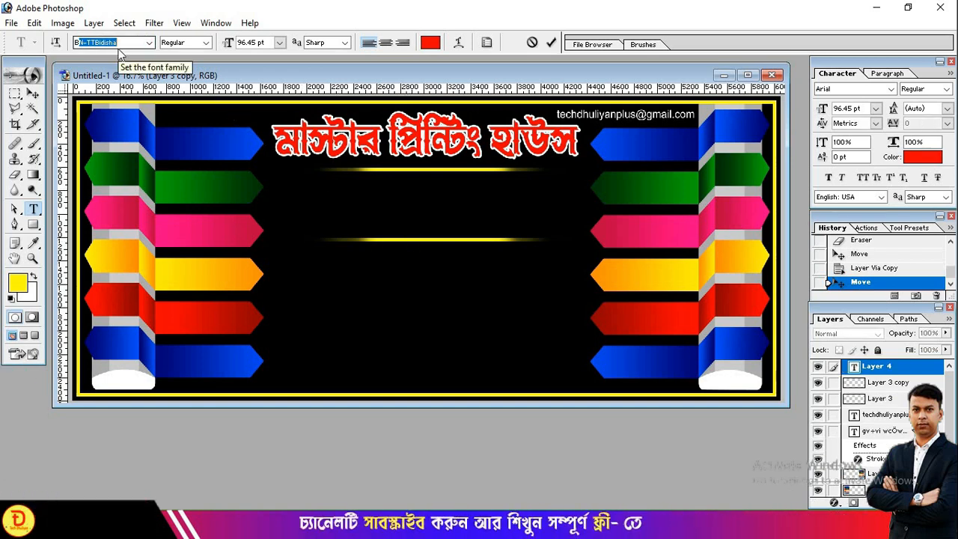
pyautogui.write('rush Script MT')
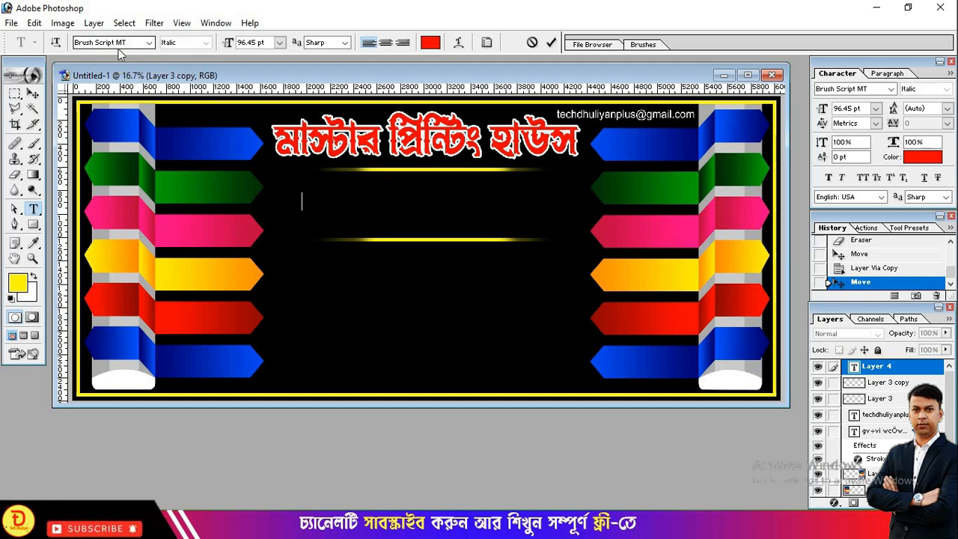
pyautogui.press('Return')
pyautogui.click(430, 42)
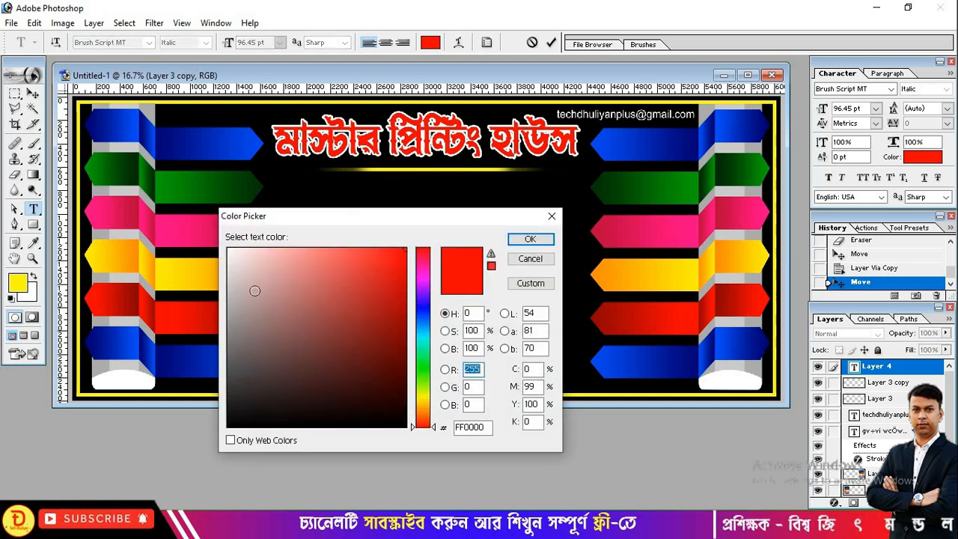
pyautogui.moveTo(252, 282); pyautogui.dragTo(227, 250)
pyautogui.click(547, 244)
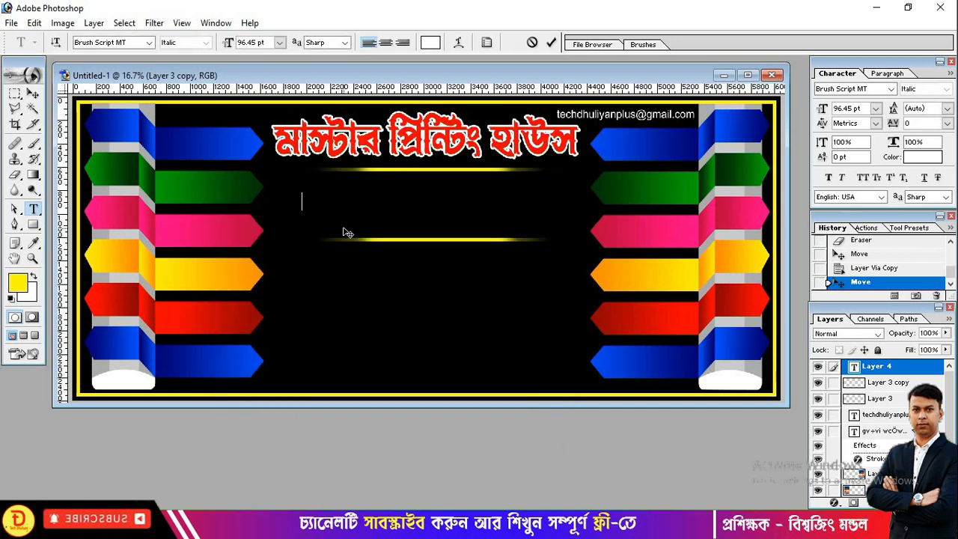
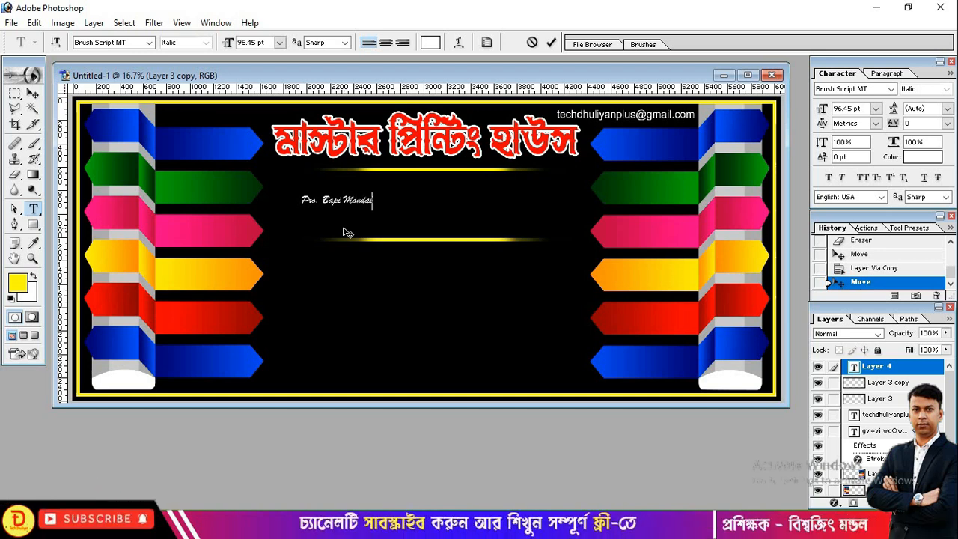
# - Type the proprietor's name, fixing a typo at the end
pyautogui.moveTo(301, 200); pyautogui.dragTo(379, 200)
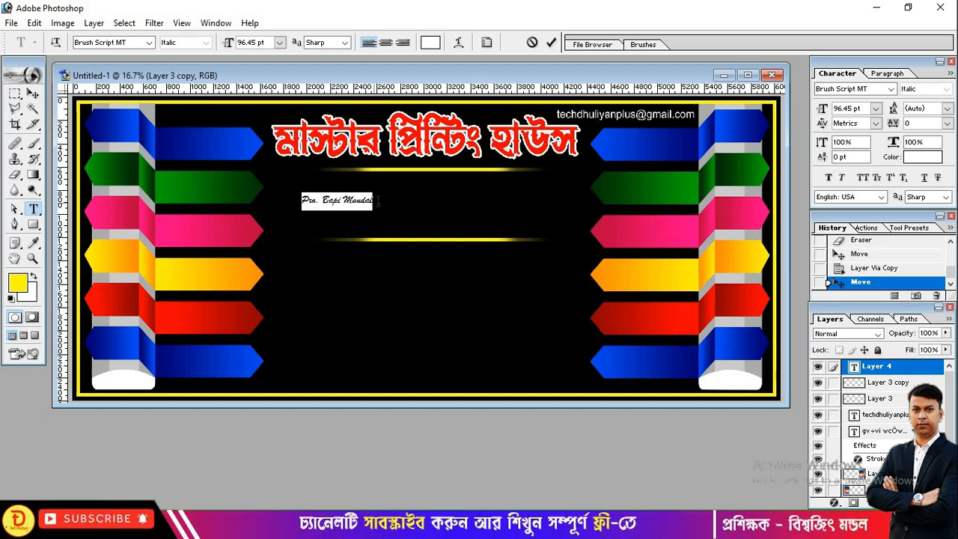
# - Move the name up and right and enlarge it with Free Transform
pyautogui.click(33, 93)
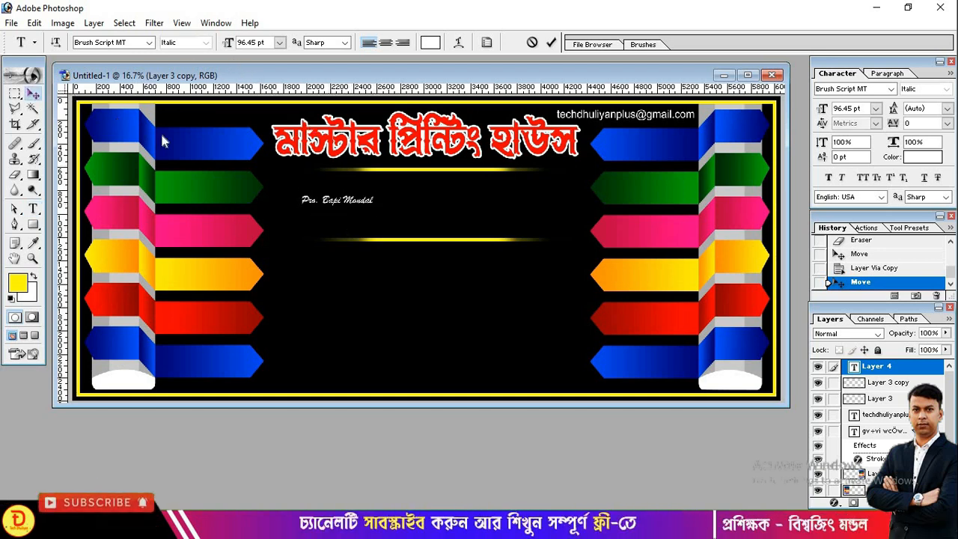
pyautogui.moveTo(353, 197); pyautogui.dragTo(475, 194)
pyautogui.hotkey('ctrl', 't')
pyautogui.press('Return')
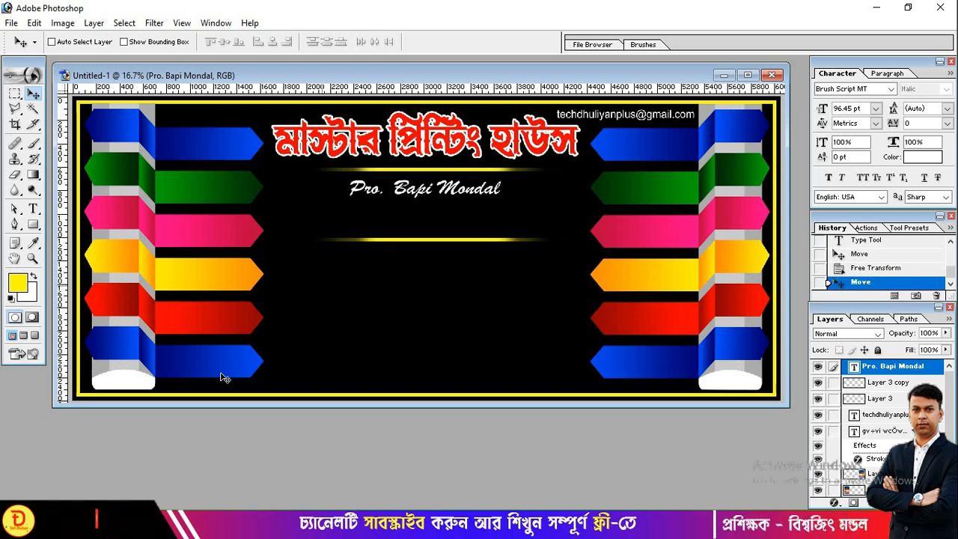
pyautogui.doubleClick(278, 451)
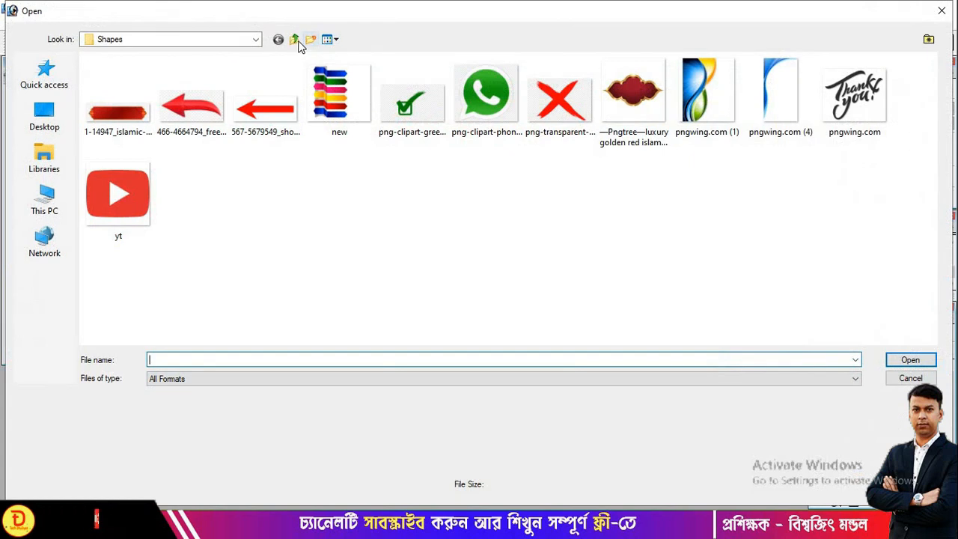
# - Copy the WhatsApp icon from pngwing.com (2).png into the banner and close the source image
pyautogui.click(294, 39)
pyautogui.doubleClick(486, 90)
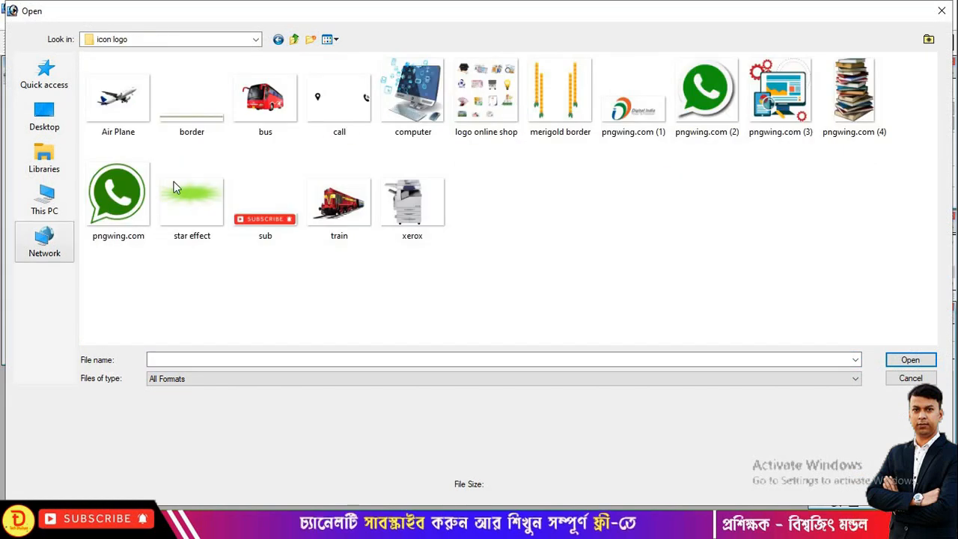
pyautogui.doubleClick(706, 89)
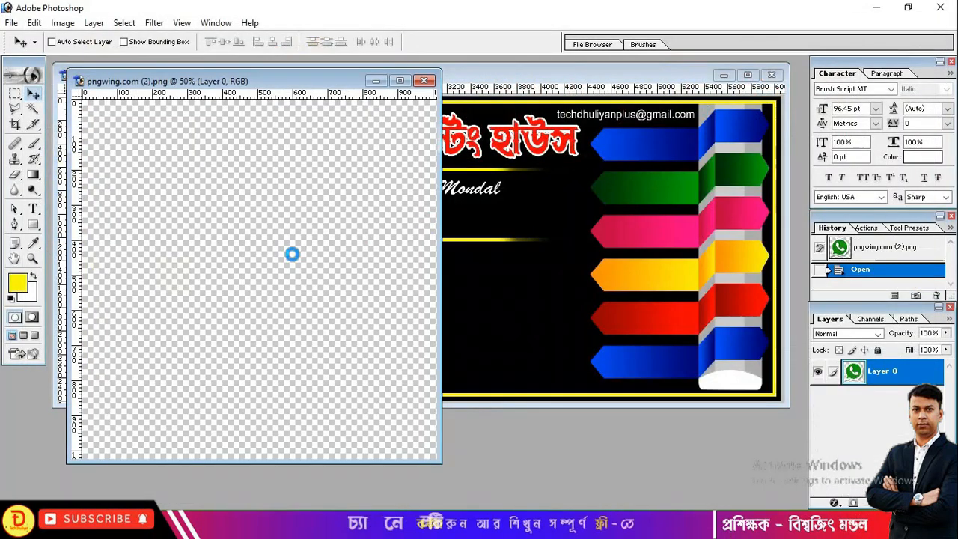
pyautogui.moveTo(250, 222); pyautogui.dragTo(548, 283)
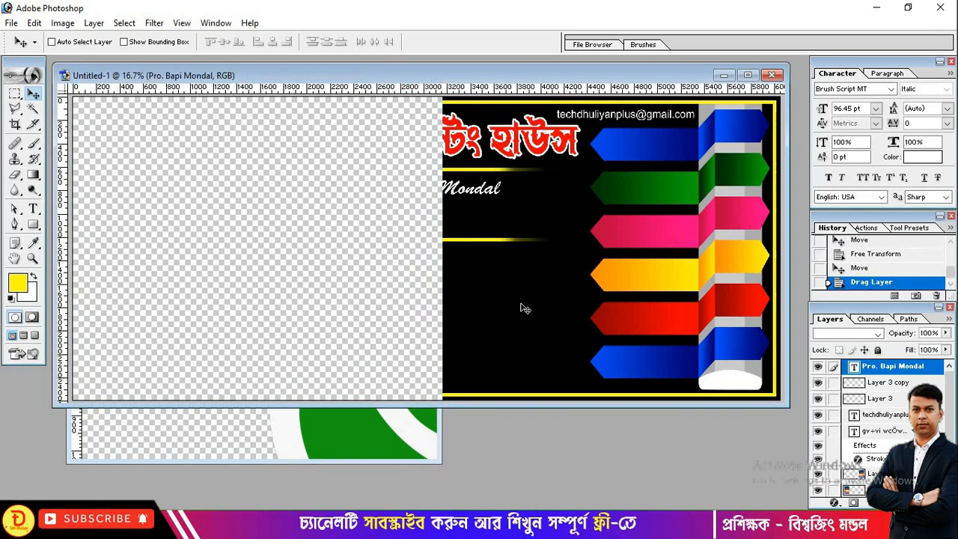
pyautogui.click(359, 425)
pyautogui.click(424, 80)
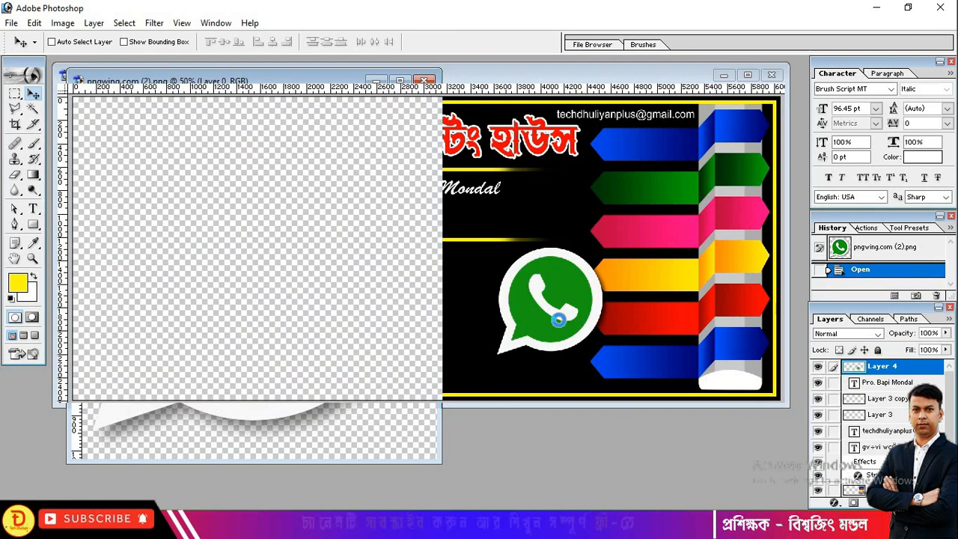
# - Move the WhatsApp icon left, resize it, and start a text layer beneath it
pyautogui.moveTo(558, 319); pyautogui.dragTo(367, 221)
pyautogui.hotkey('ctrl', 't')
pyautogui.press('Return')
pyautogui.press('t')
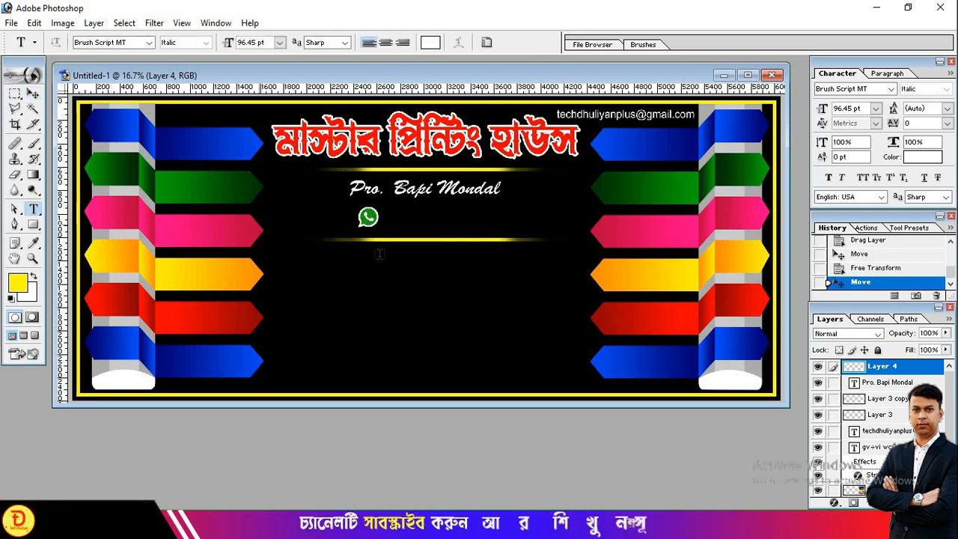
pyautogui.click(396, 279)
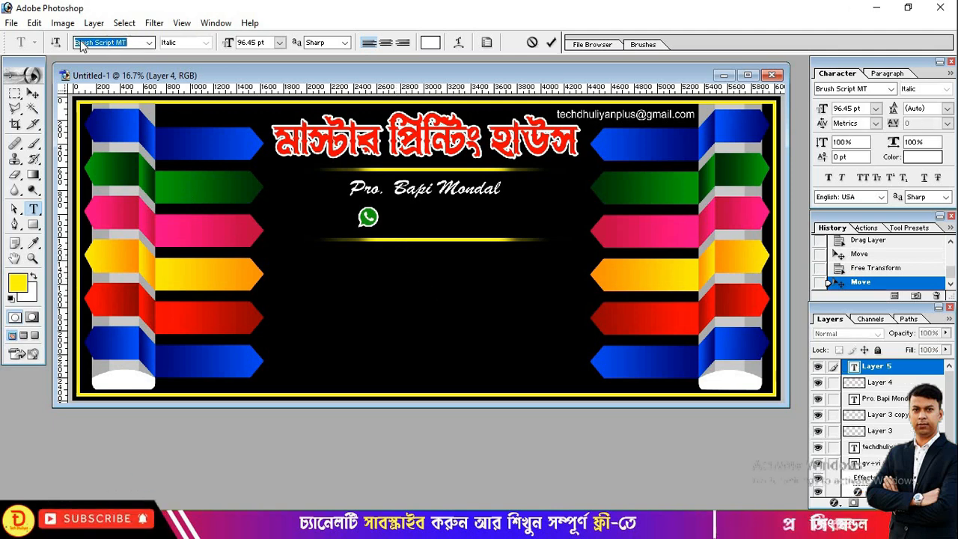
# - Enter the phone number in Arial and make it Bold
pyautogui.write('Arial')
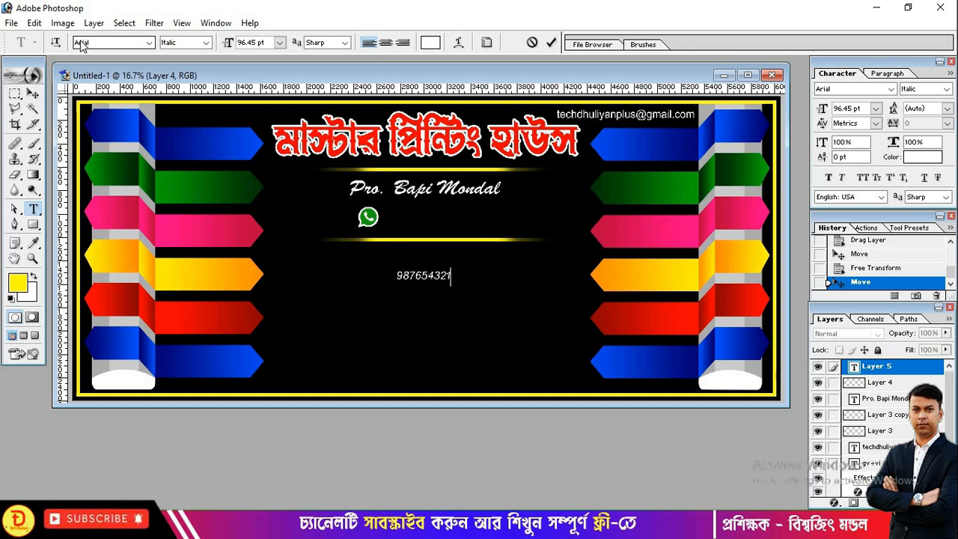
pyautogui.doubleClick(447, 275)
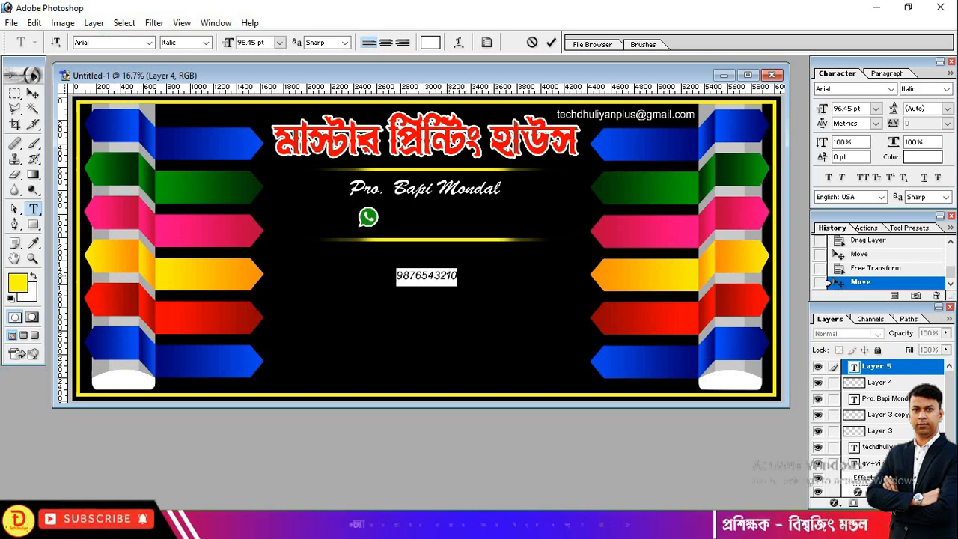
pyautogui.click(205, 42)
pyautogui.click(178, 63)
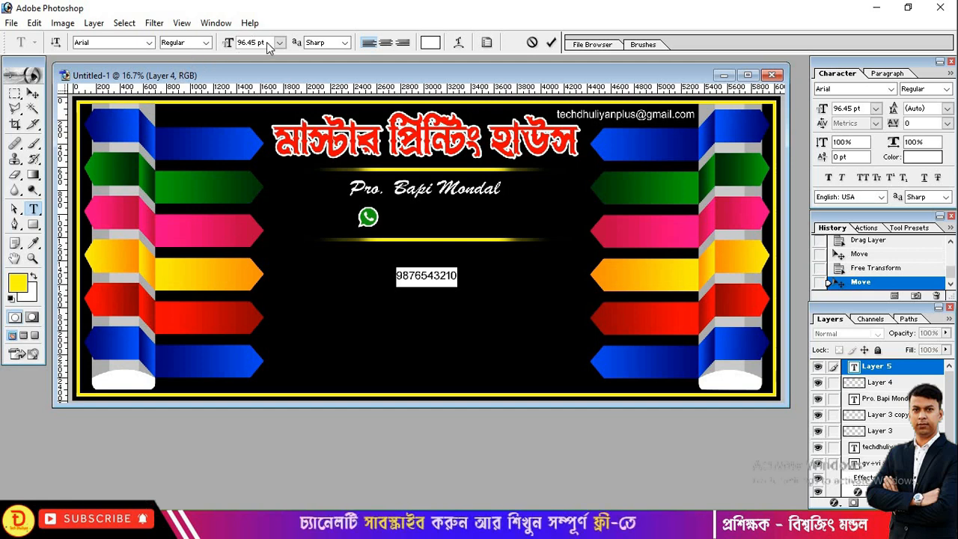
pyautogui.click(206, 43)
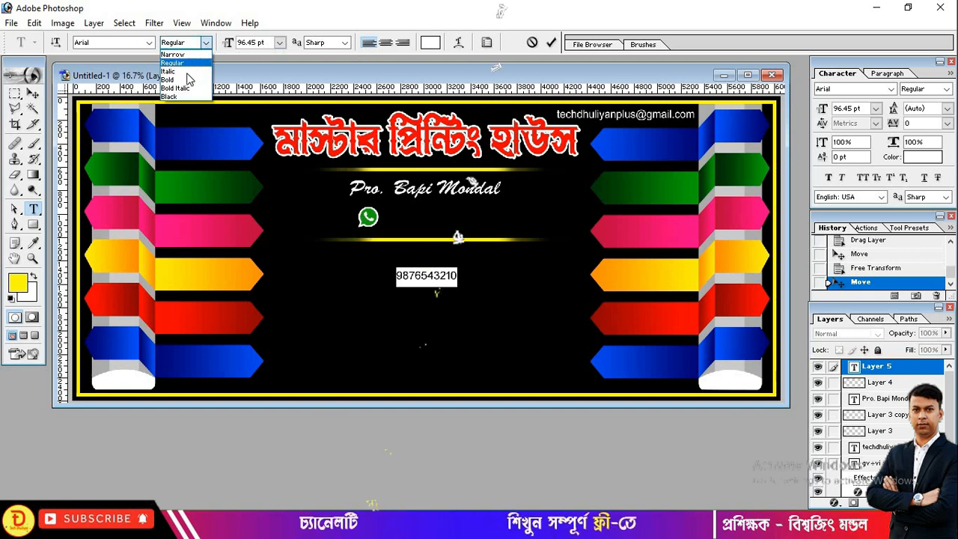
pyautogui.click(178, 74)
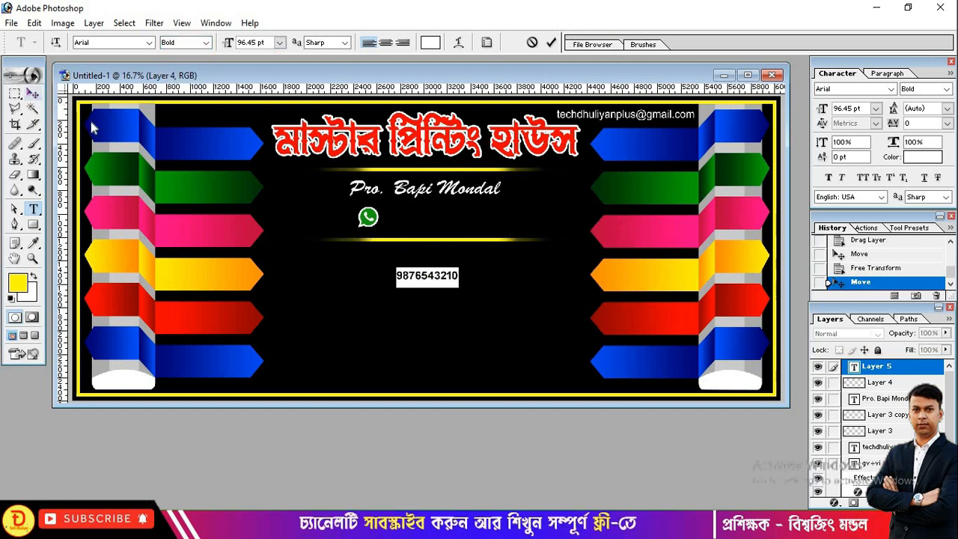
pyautogui.hotkey('ctrl', 'Return')
# - Enlarge the phone number to nearly double its size with Free Transform
pyautogui.press('v')
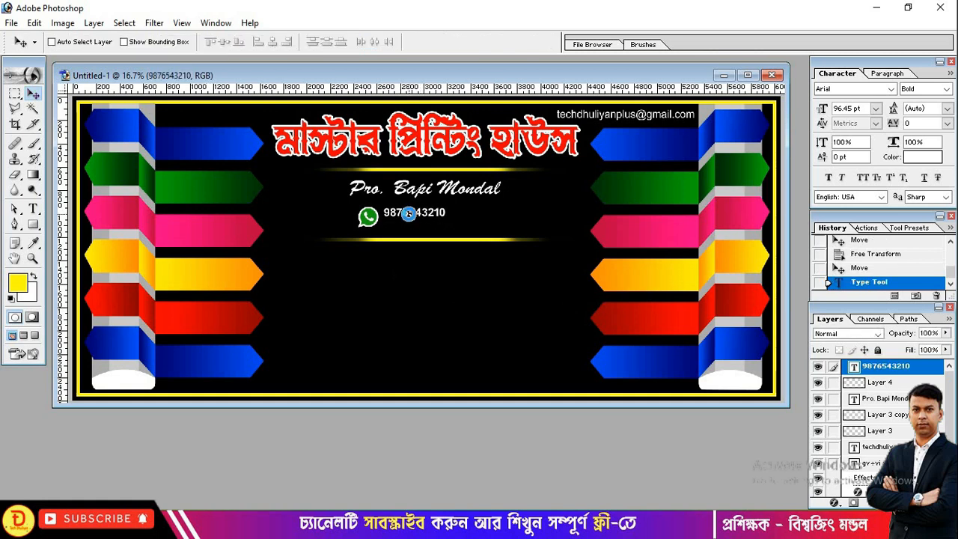
pyautogui.hotkey('ctrl', 't')
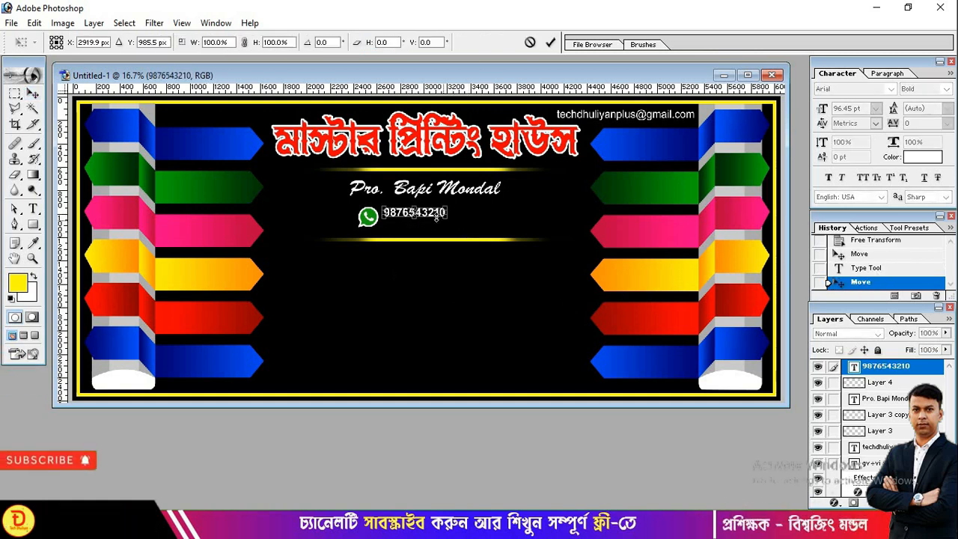
pyautogui.moveTo(449, 215); pyautogui.dragTo(507, 221)
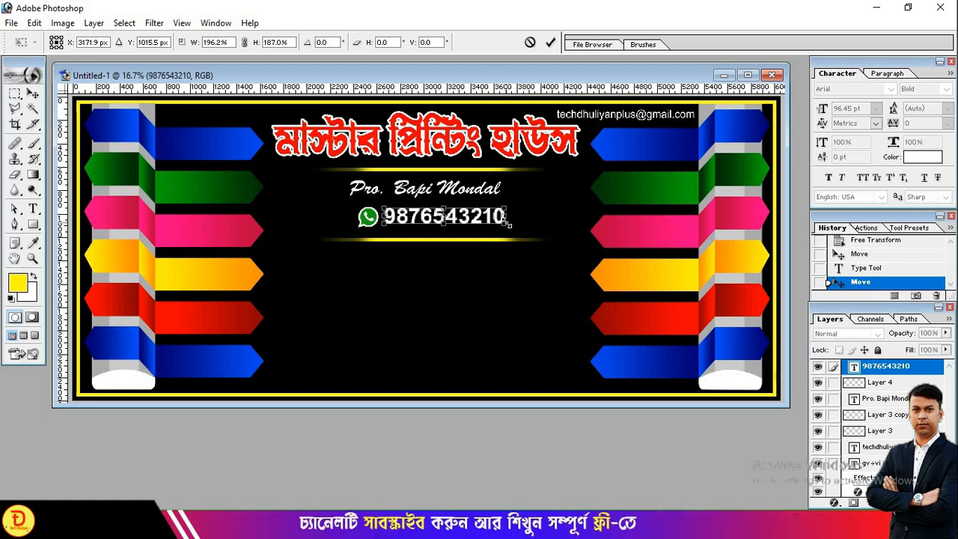
pyautogui.press('Return')
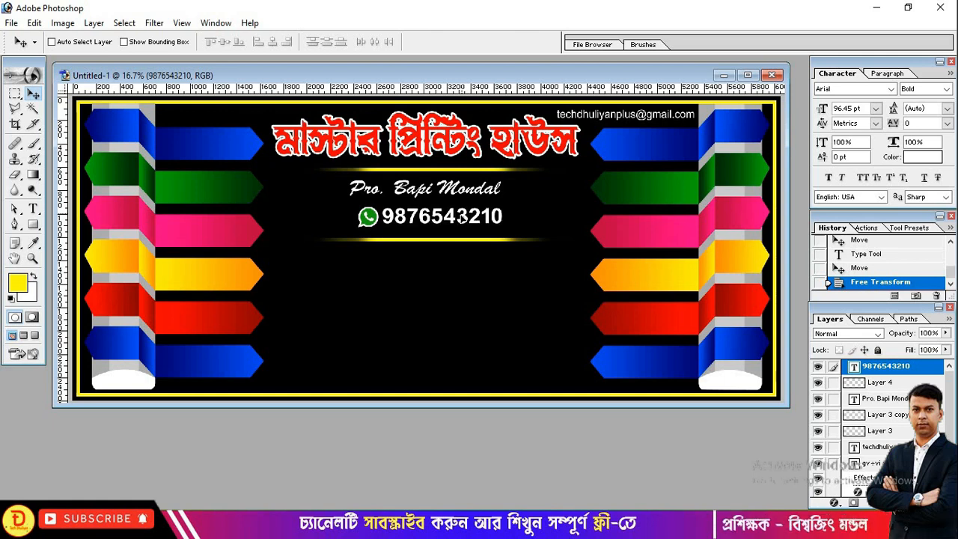
pyautogui.click(466, 216)
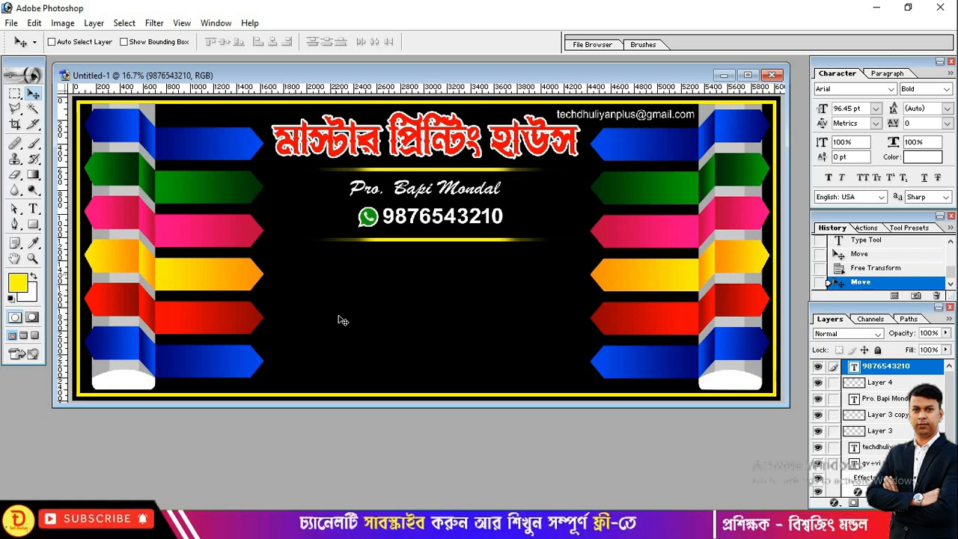
# - Open the large-format printer photo from the Download anythink > Others folder
pyautogui.doubleClick(116, 447)
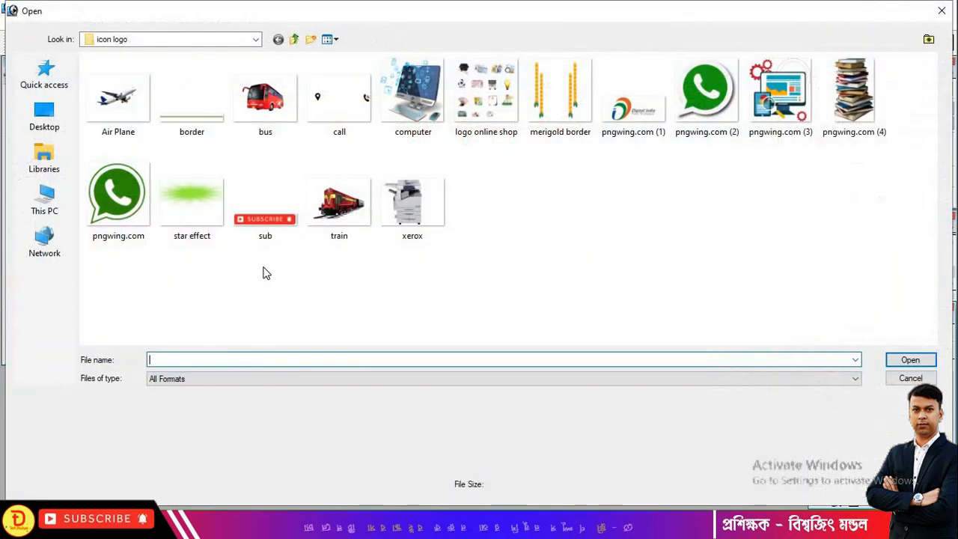
pyautogui.click(294, 39)
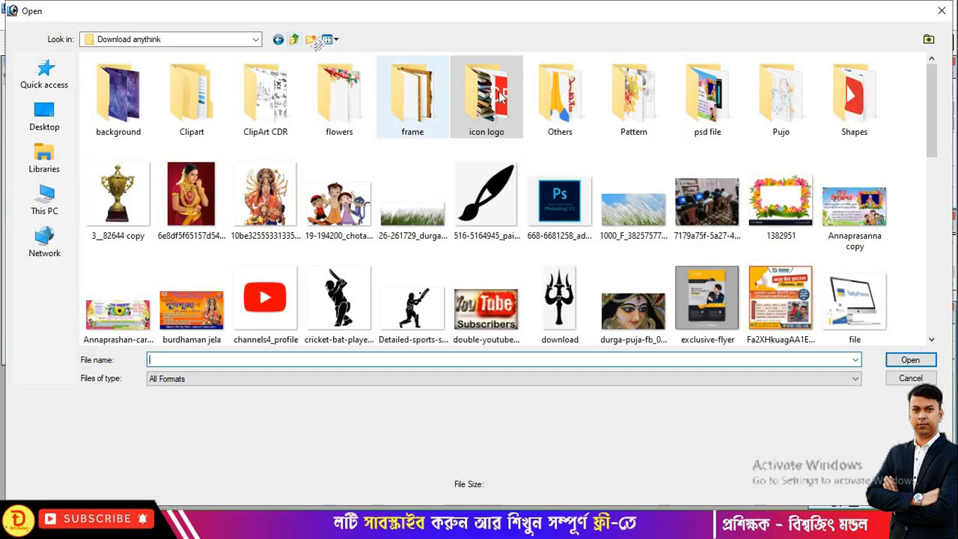
pyautogui.doubleClick(554, 100)
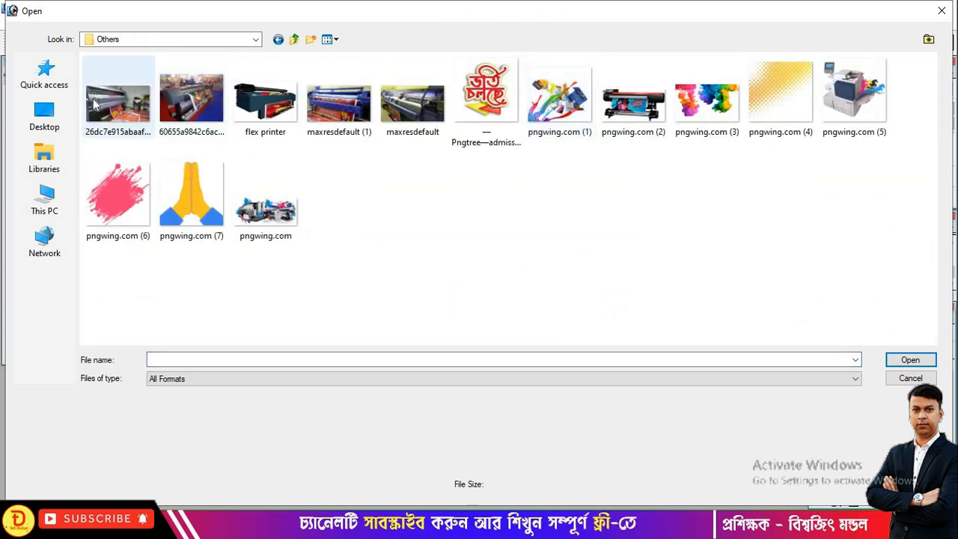
pyautogui.doubleClick(93, 98)
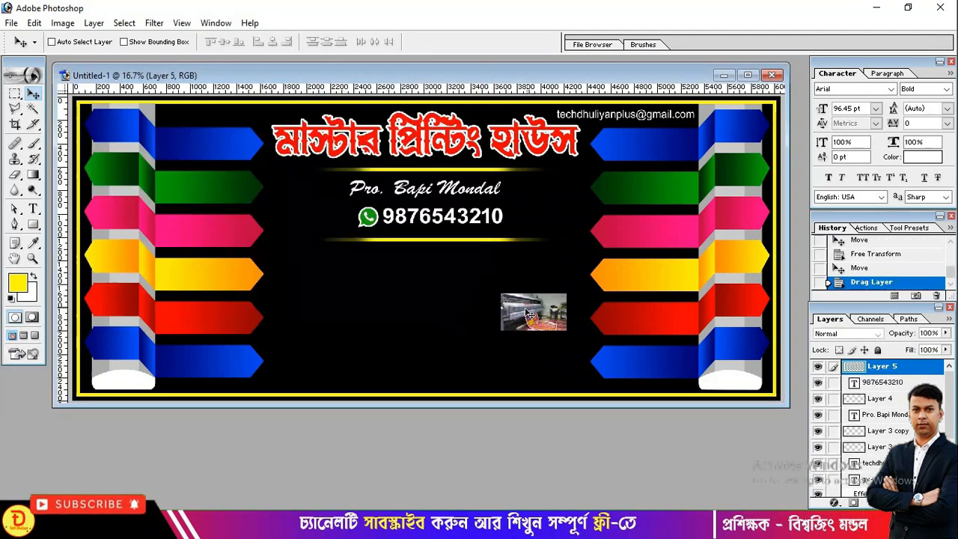
# - Move the printer photo to the lower middle and enlarge it up to the gold line
pyautogui.moveTo(444, 316); pyautogui.dragTo(404, 356)
pyautogui.hotkey('ctrl', 't')
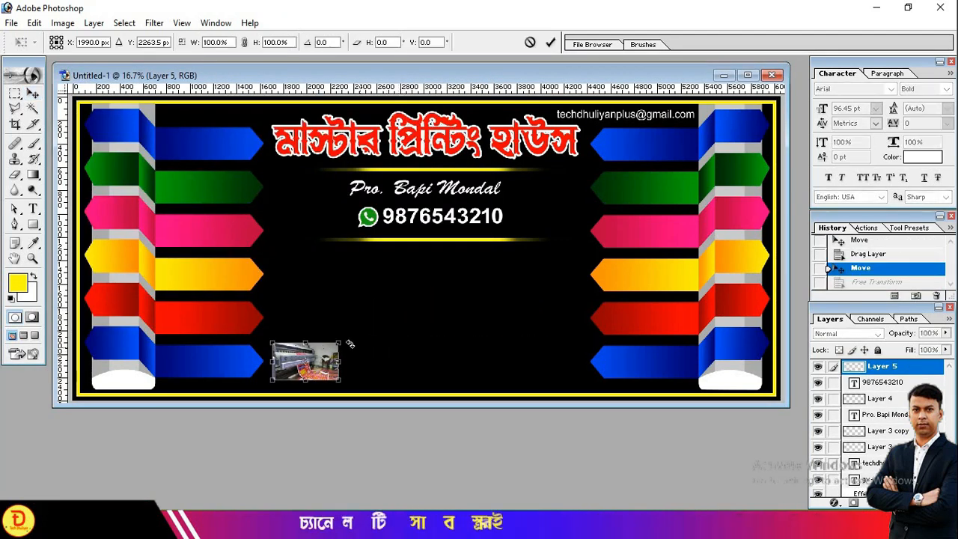
pyautogui.moveTo(338, 343); pyautogui.dragTo(474, 241)
pyautogui.moveTo(444, 288); pyautogui.dragTo(437, 300)
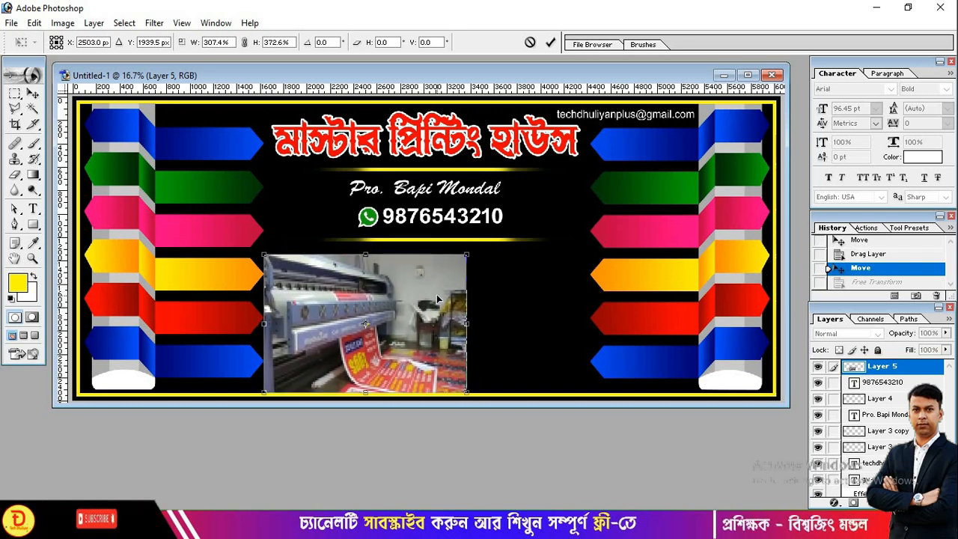
pyautogui.press('Right')
pyautogui.press('Right')
pyautogui.press('Right')
pyautogui.press('Right')
pyautogui.press('Right')
pyautogui.press('Right')
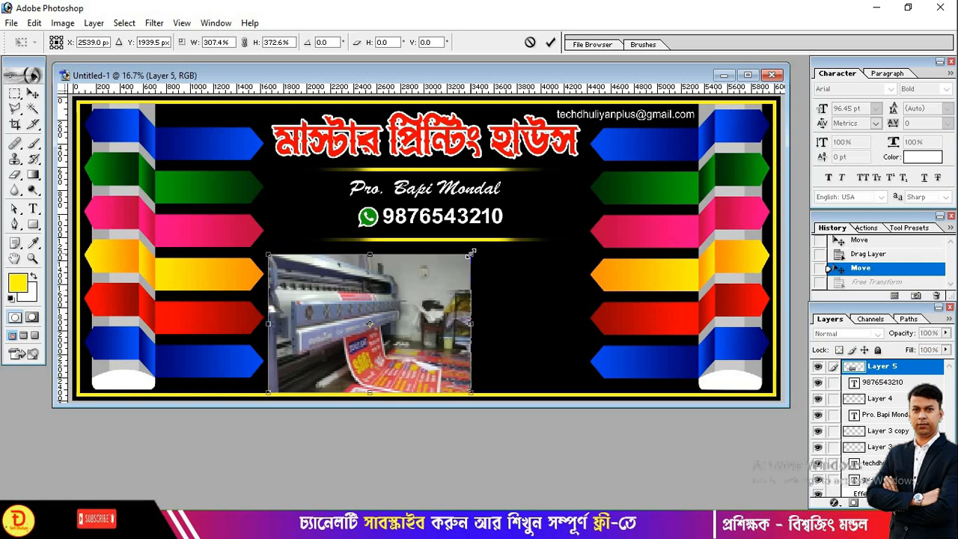
pyautogui.moveTo(472, 254); pyautogui.dragTo(514, 244)
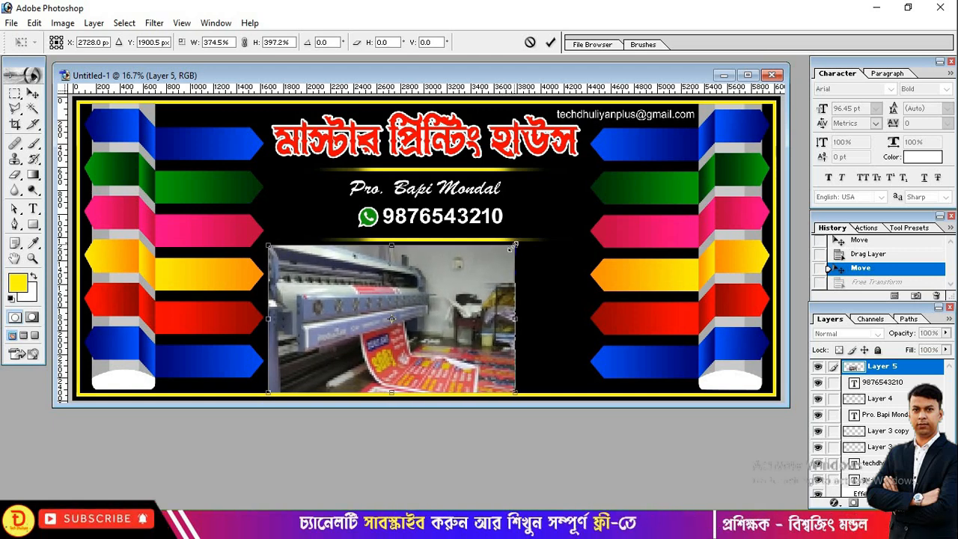
pyautogui.press('Return')
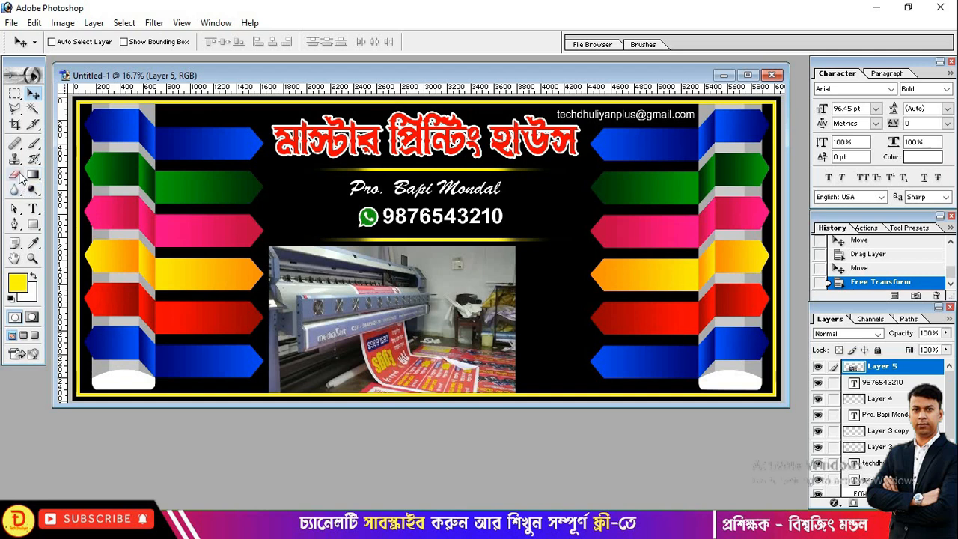
# - Delete the photo's right side using a marquee selection feathered by 60 px
pyautogui.click(15, 96)
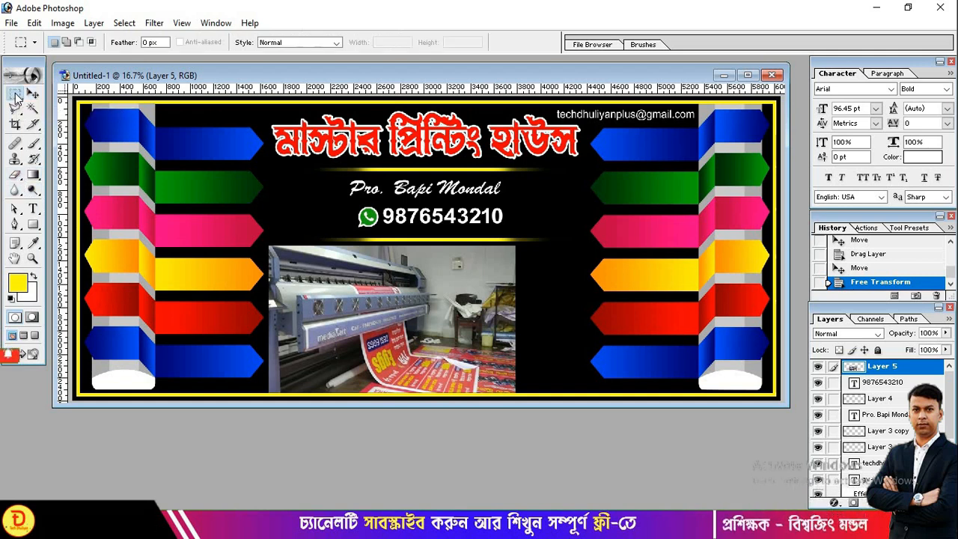
pyautogui.doubleClick(146, 42)
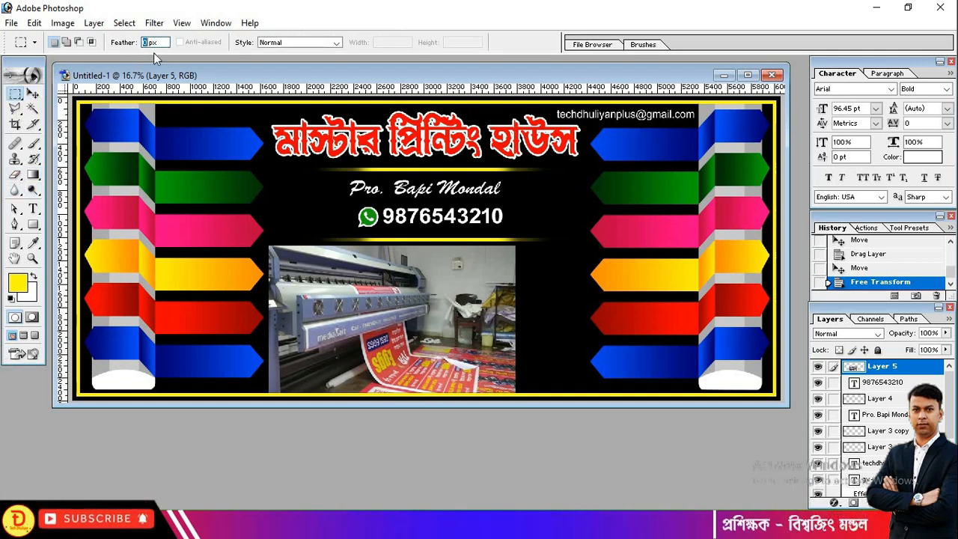
pyautogui.write('60')
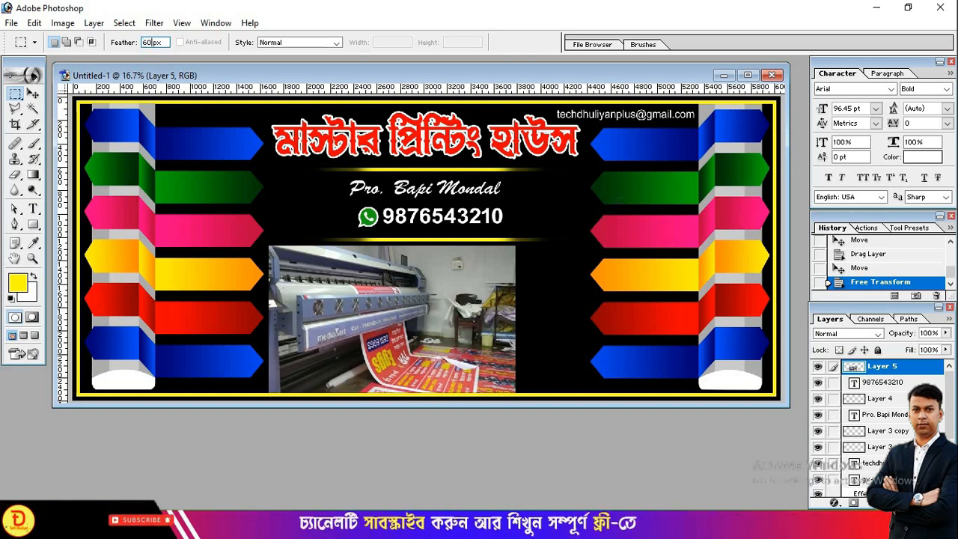
pyautogui.moveTo(619, 199); pyautogui.dragTo(546, 249)
pyautogui.moveTo(463, 443); pyautogui.dragTo(454, 457)
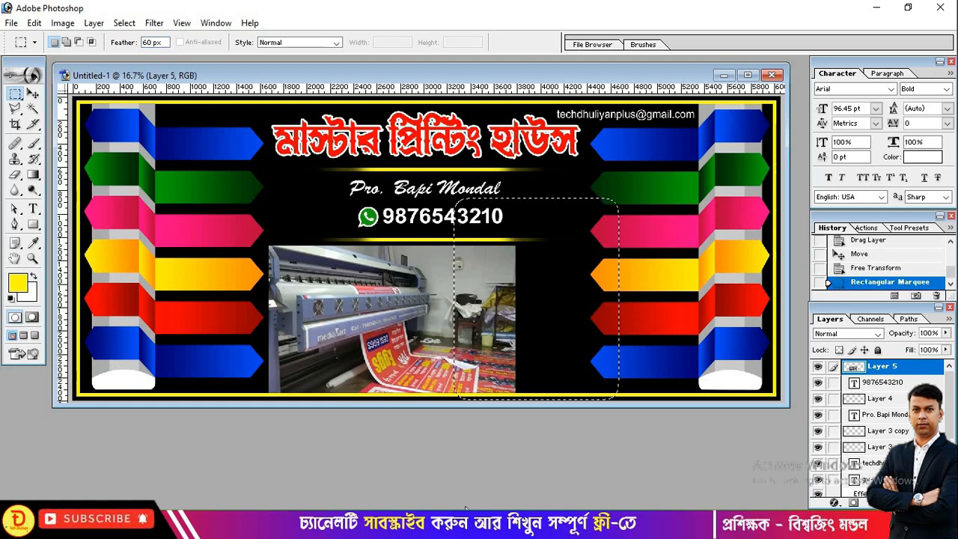
pyautogui.press('Delete')
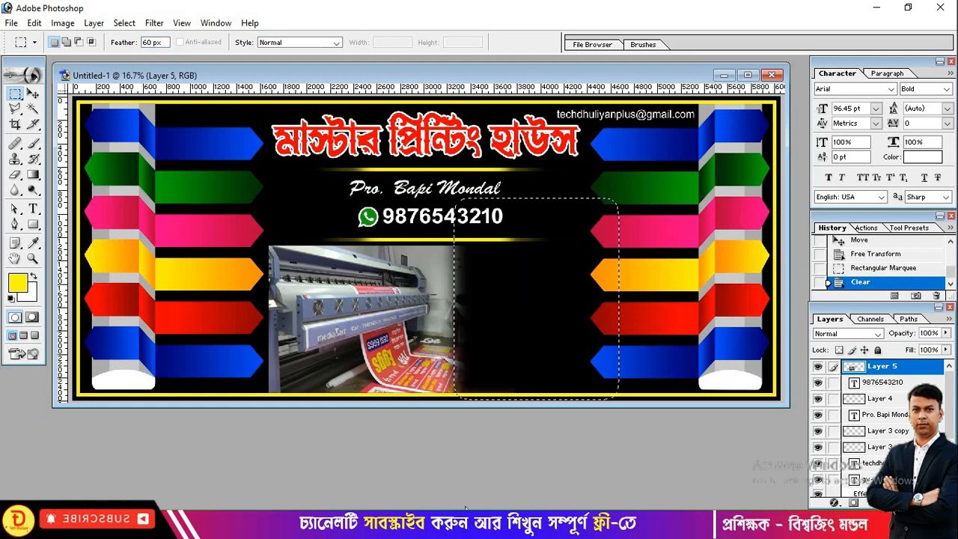
pyautogui.hotkey('ctrl', 'd')
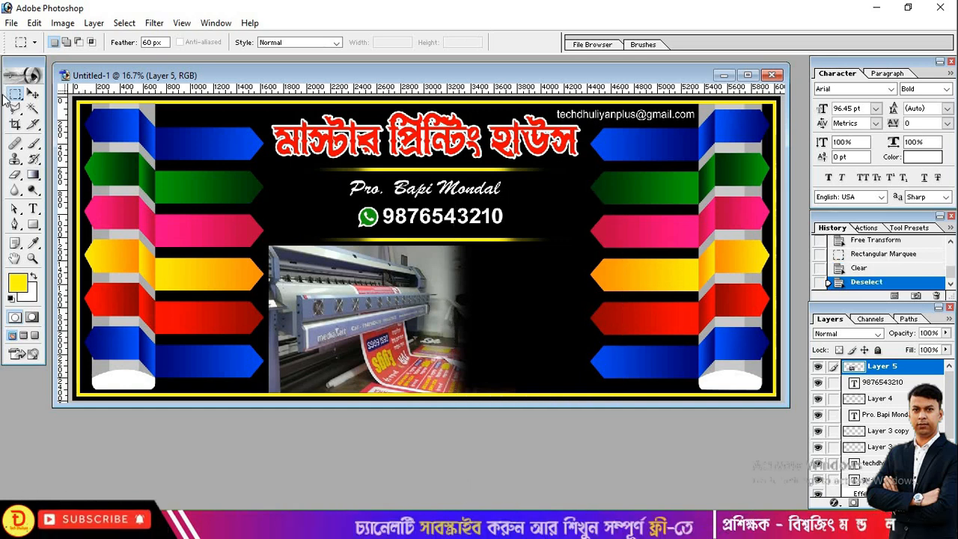
# - Soften the photo's right edge further with a 900 px eraser brush
pyautogui.click(15, 176)
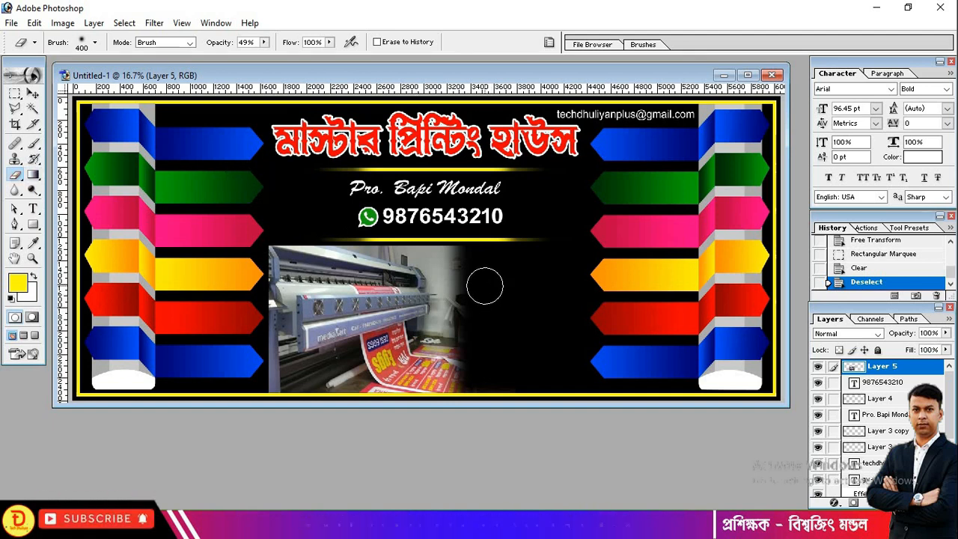
pyautogui.press(']')
pyautogui.press(']')
pyautogui.press(']')
pyautogui.press(']')
pyautogui.press(']')
pyautogui.press(']')
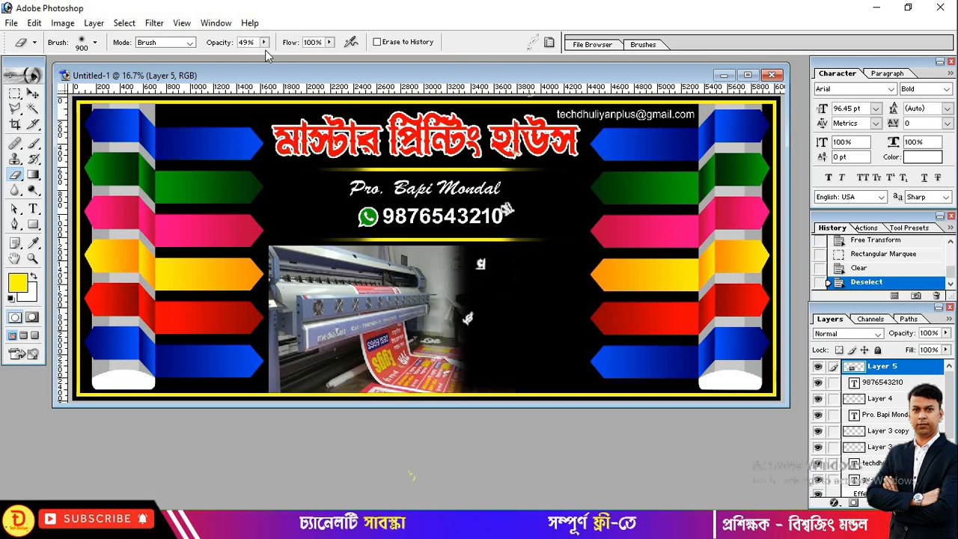
pyautogui.click(264, 42)
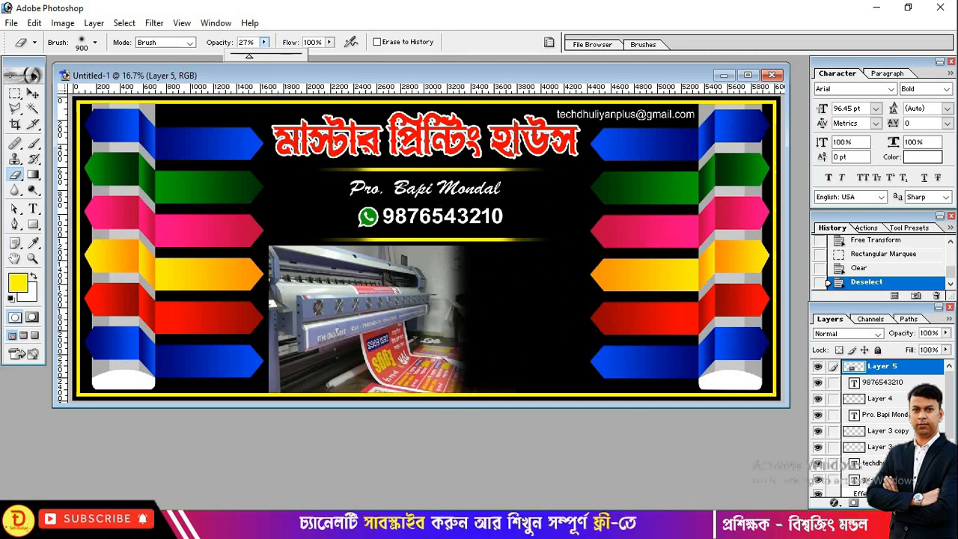
pyautogui.moveTo(472, 260)
pyautogui.mouseDown()
pyautogui.moveTo(478, 360)
pyautogui.moveTo(465, 299)
pyautogui.moveTo(468, 324)
pyautogui.moveTo(487, 360)
pyautogui.moveTo(492, 293)
pyautogui.moveTo(500, 395)
pyautogui.moveTo(494, 244)
pyautogui.moveTo(490, 321)
pyautogui.moveTo(486, 264)
pyautogui.moveTo(503, 326)
pyautogui.moveTo(440, 233)
pyautogui.moveTo(497, 368)
pyautogui.mouseUp()
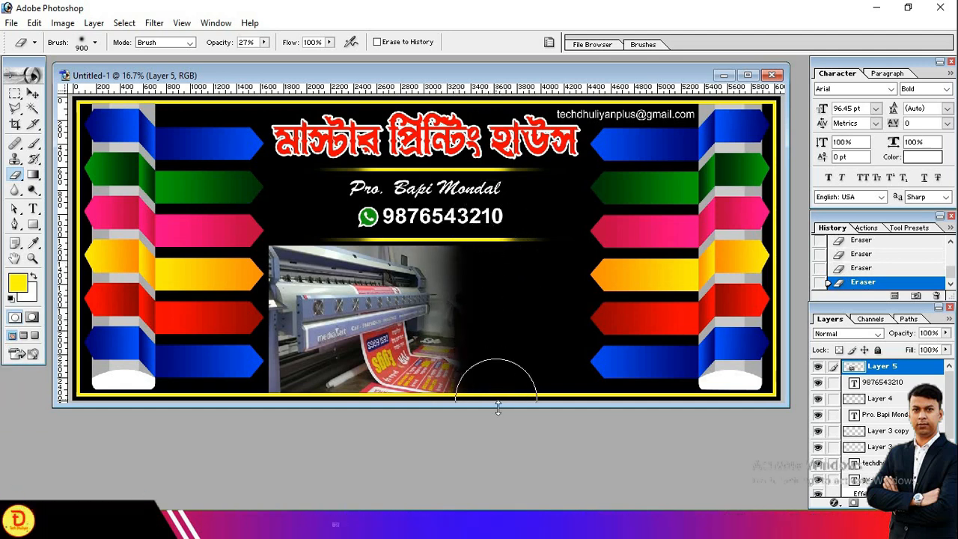
pyautogui.scroll(1, 487, 391)
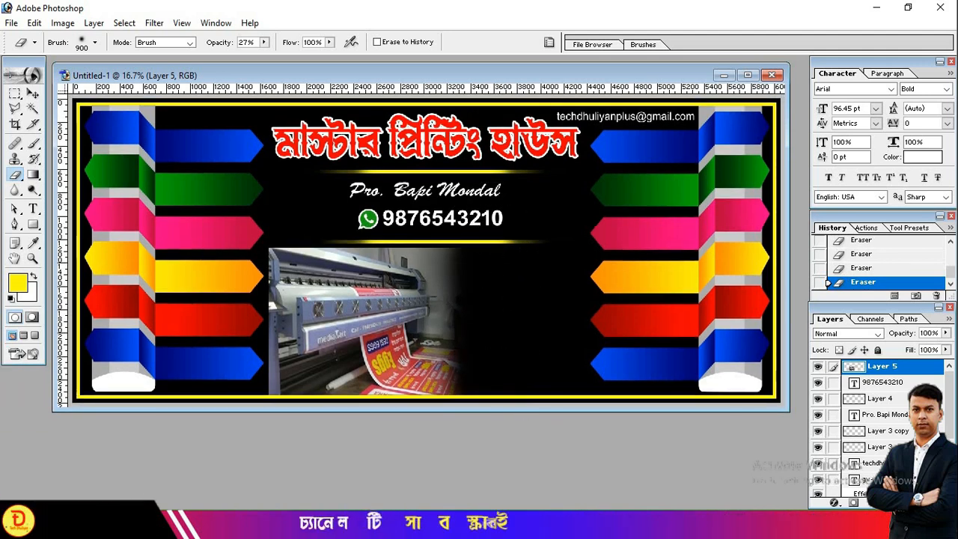
pyautogui.click(33, 92)
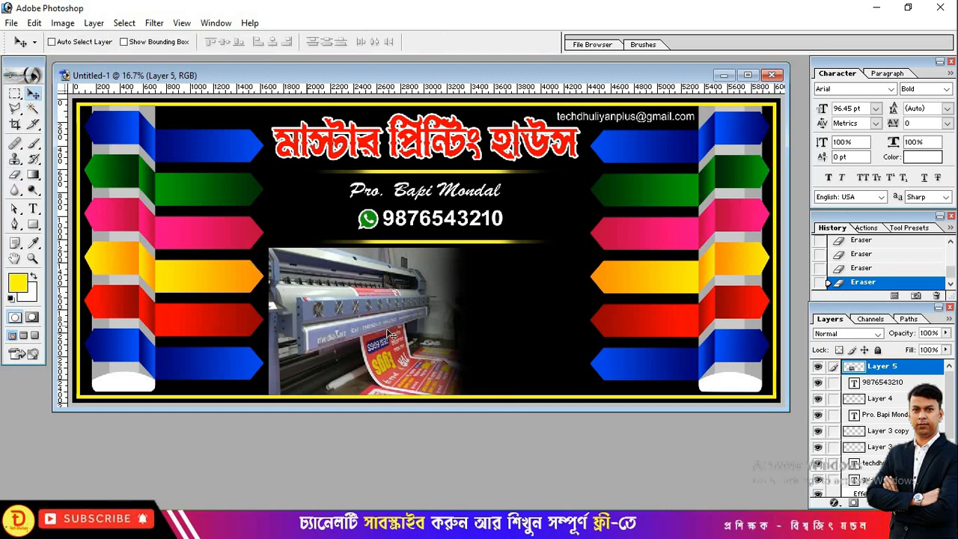
# - Draw a rectangle right of the printer photo and set its Fill to 0%
pyautogui.click(35, 224)
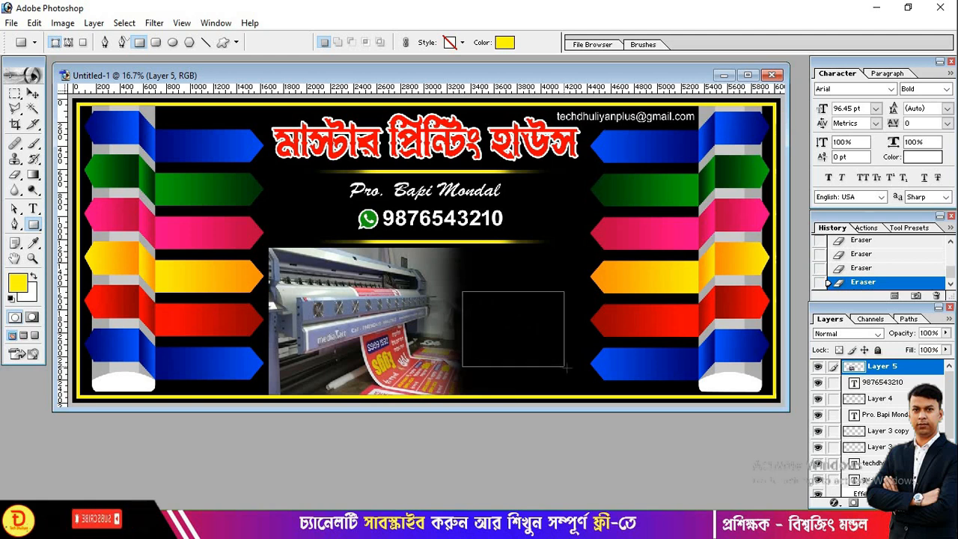
pyautogui.moveTo(587, 367); pyautogui.dragTo(587, 367)
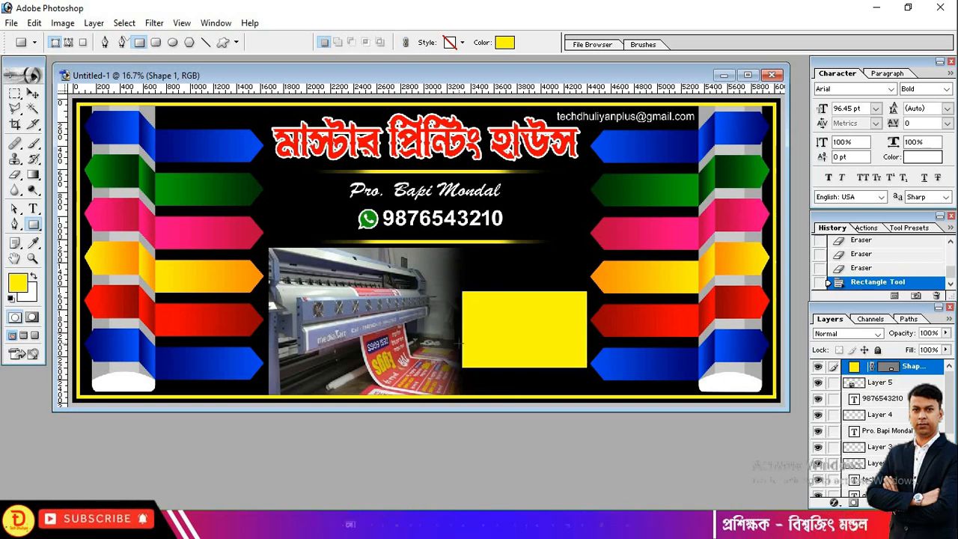
pyautogui.press('v')
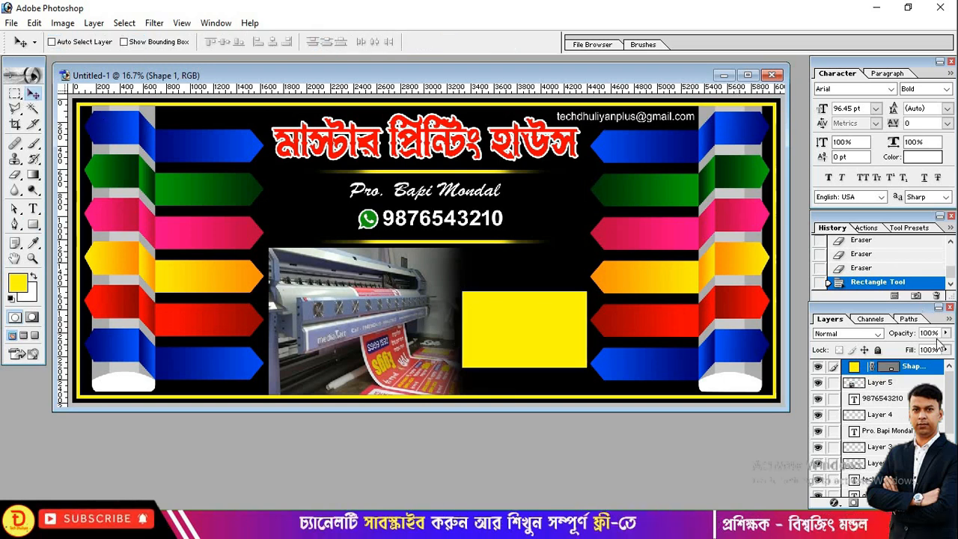
pyautogui.click(946, 350)
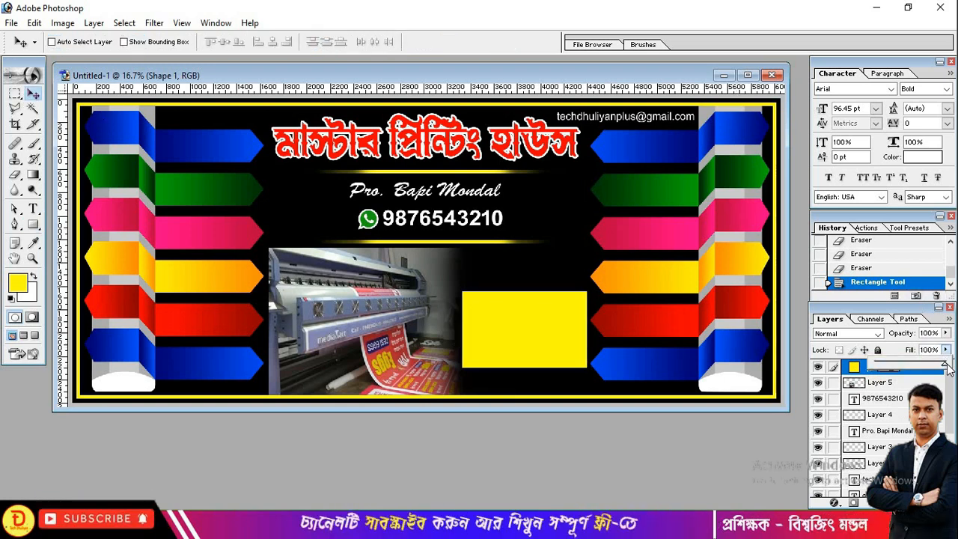
pyautogui.moveTo(944, 364); pyautogui.dragTo(874, 365)
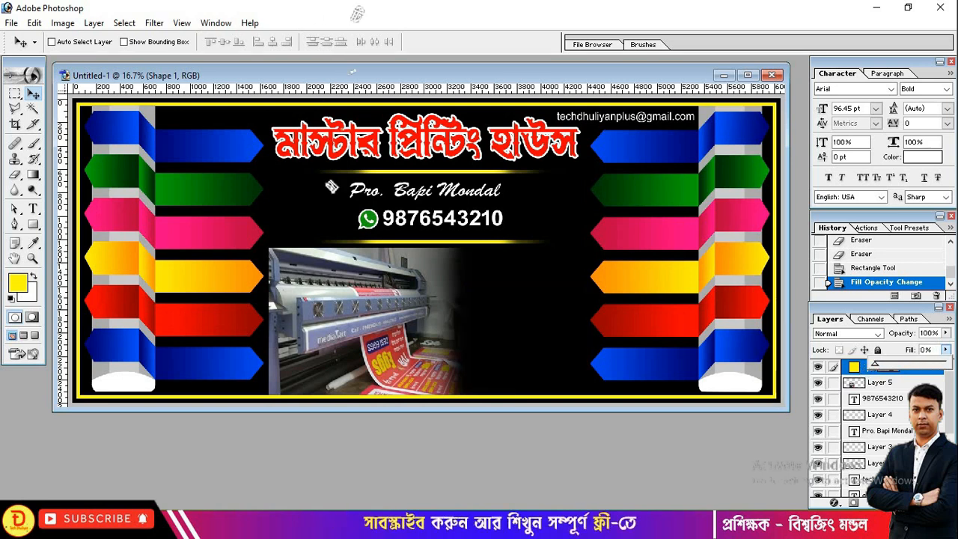
# - Give the rectangle a 3 px yellow Stroke layer style
pyautogui.click(833, 502)
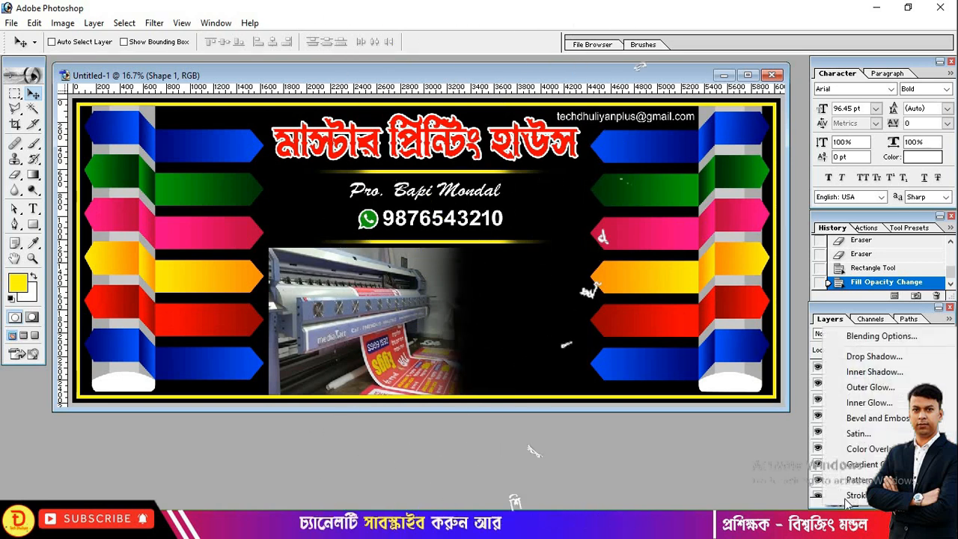
pyautogui.click(852, 494)
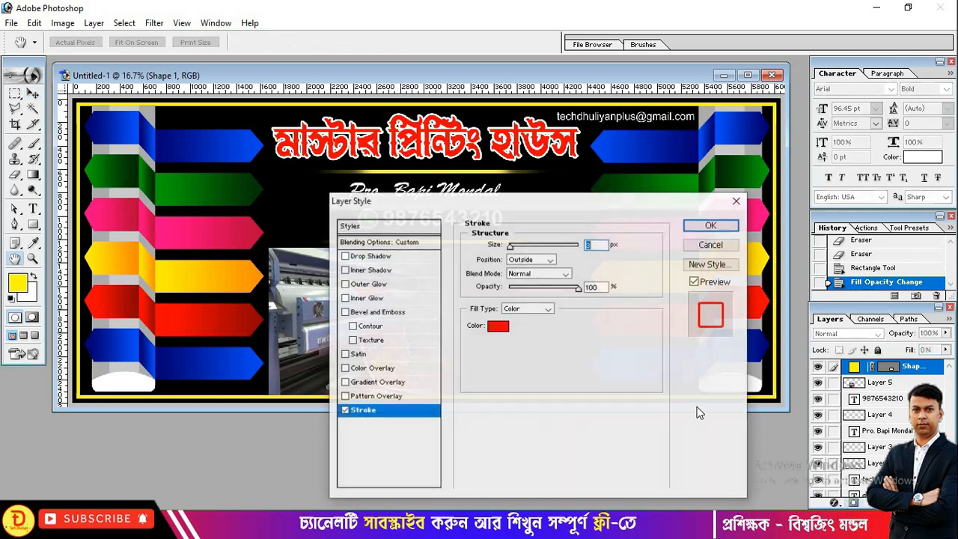
pyautogui.click(498, 326)
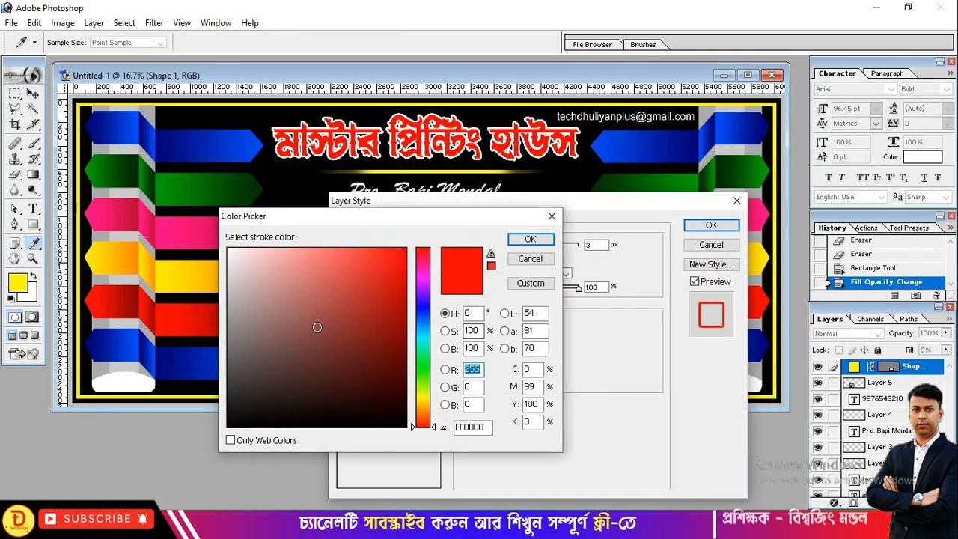
pyautogui.click(418, 393)
pyautogui.click(530, 240)
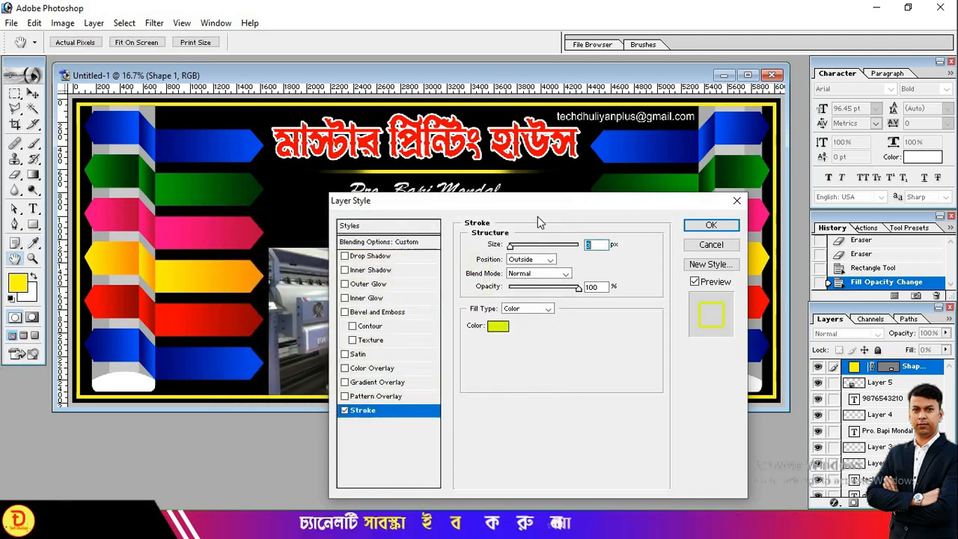
pyautogui.moveTo(534, 195)
pyautogui.mouseDown()
pyautogui.moveTo(281, 161)
pyautogui.moveTo(276, 151)
pyautogui.mouseUp()
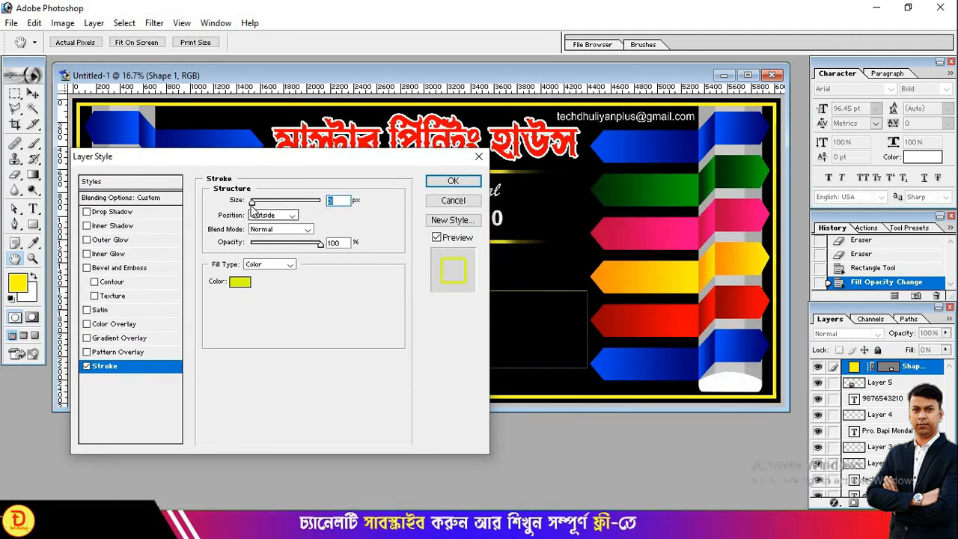
pyautogui.moveTo(252, 208); pyautogui.dragTo(254, 210)
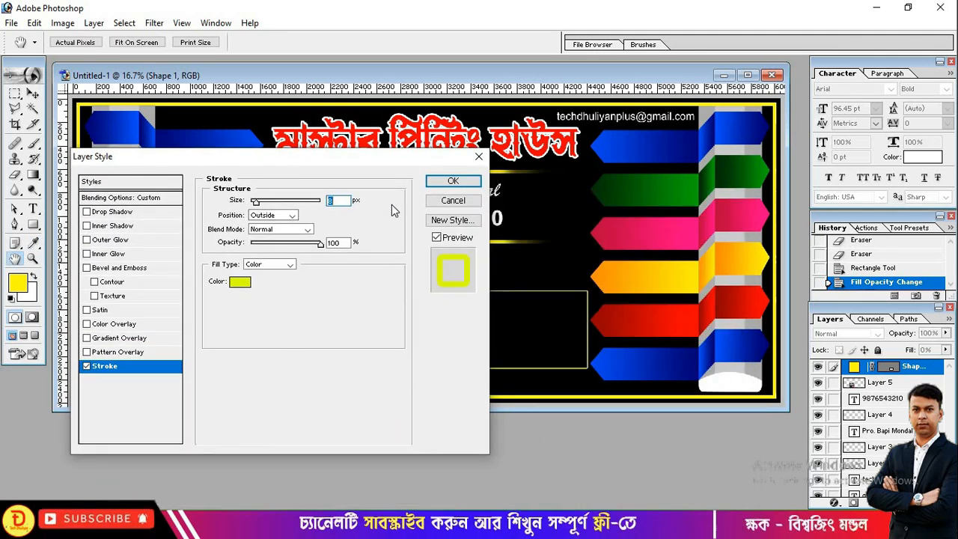
pyautogui.click(452, 183)
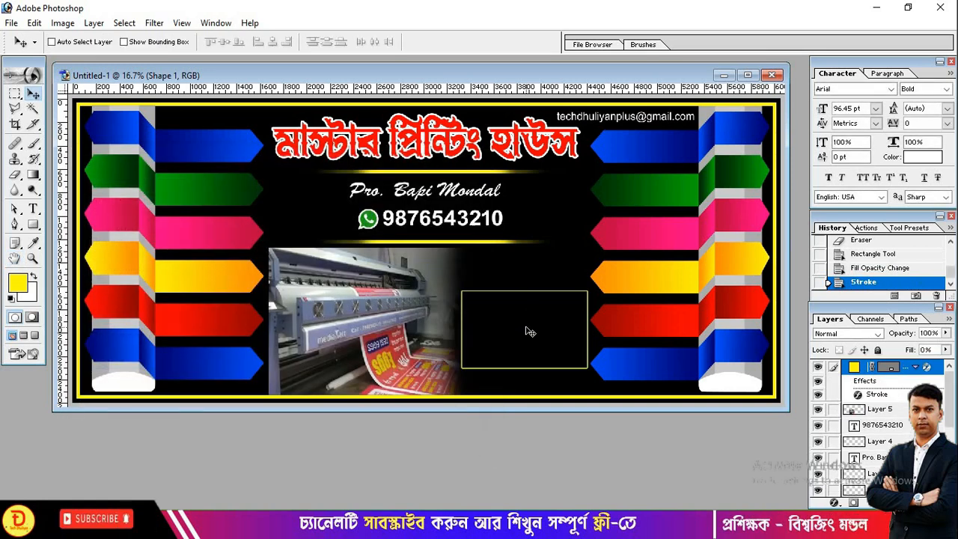
# - Nudge the yellow-outlined rectangle slightly left and down to make room for the promo text
pyautogui.moveTo(530, 332); pyautogui.dragTo(521, 340)
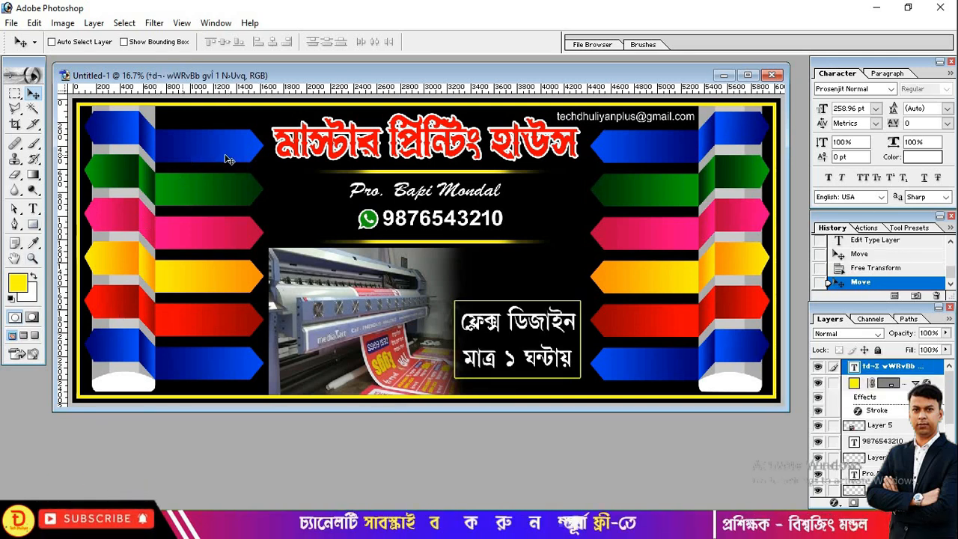
pyautogui.click(33, 210)
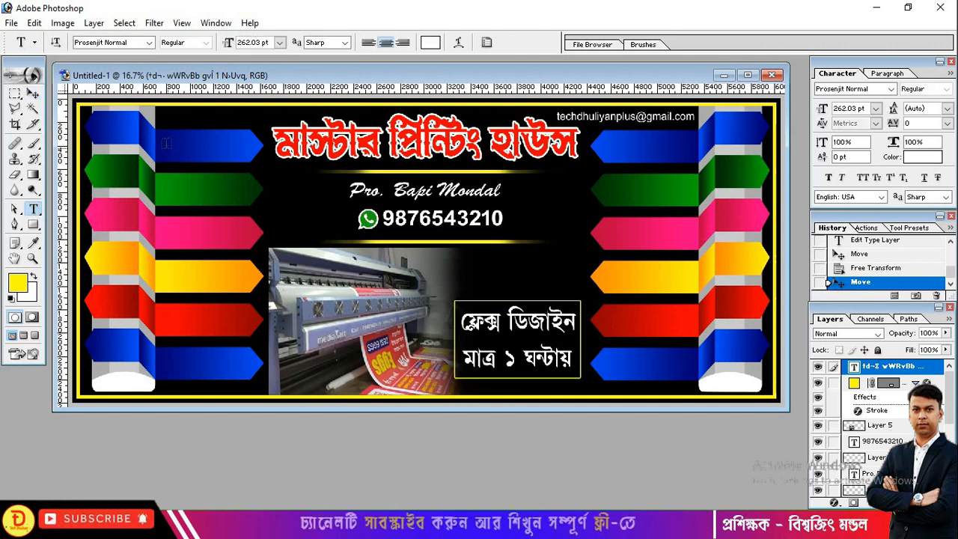
# - Place a ribbon text label, then put the second left ribbon's label into text editing
pyautogui.click(184, 179)
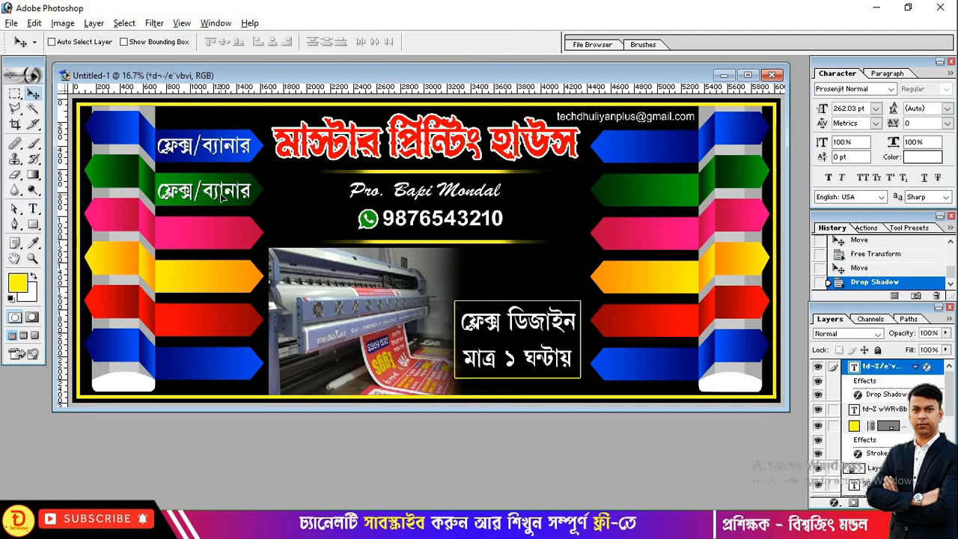
pyautogui.click(220, 193)
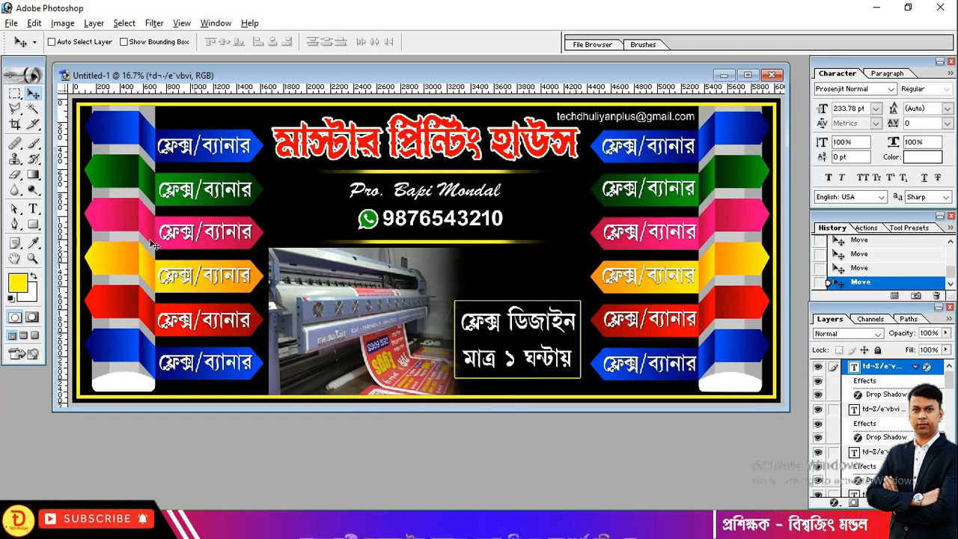
pyautogui.click(33, 210)
pyautogui.click(224, 189)
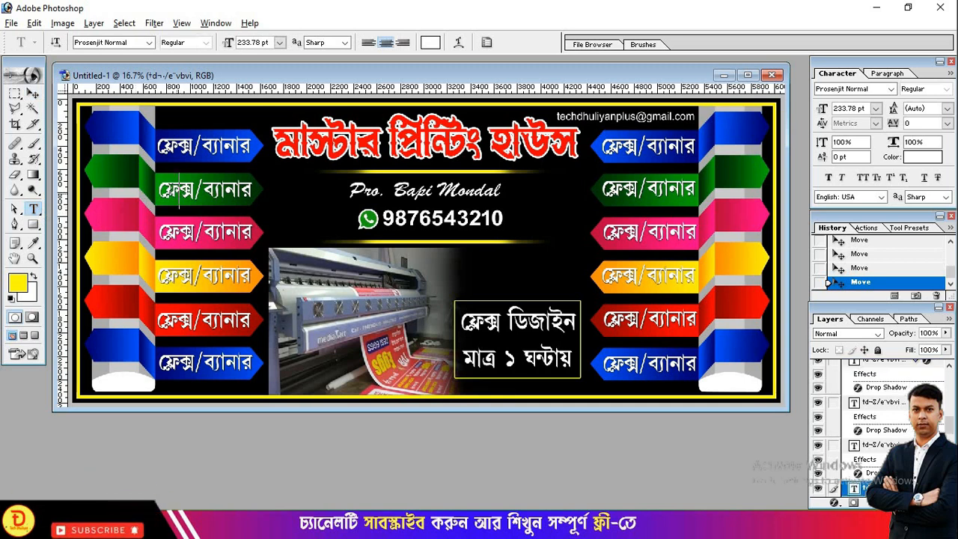
# - Replace the second left ribbon label with 'লাইট বোর্ড' and shift it slightly right
pyautogui.moveTo(159, 190); pyautogui.dragTo(254, 193)
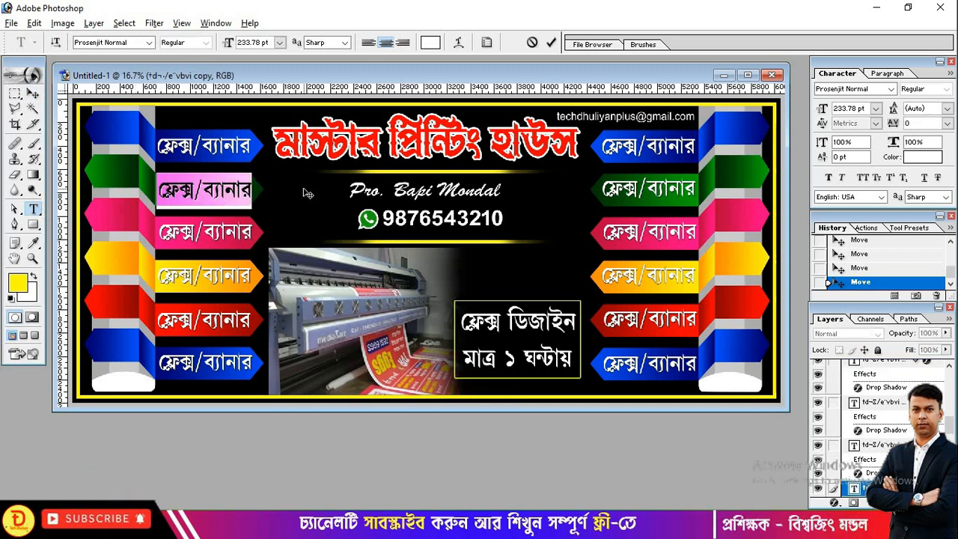
pyautogui.write('lai')
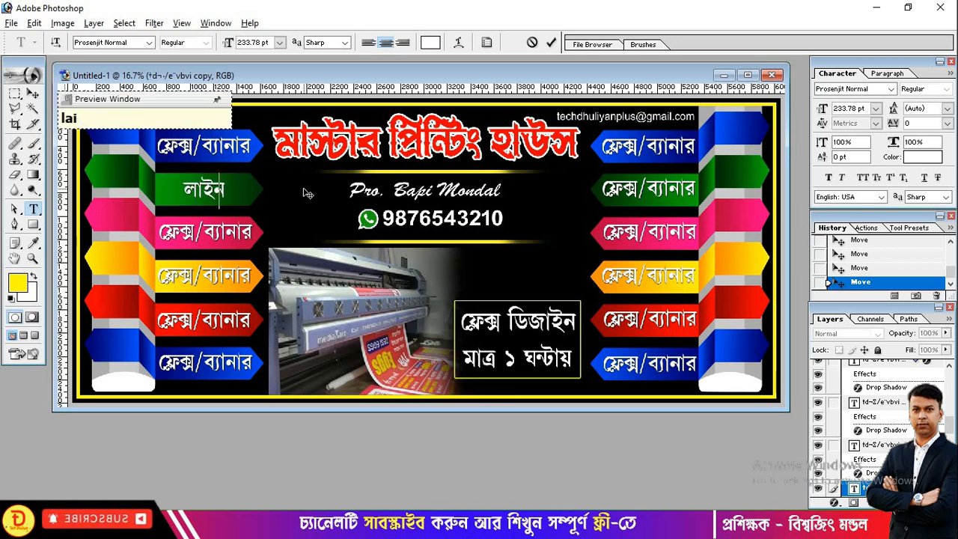
pyautogui.write('t bO')
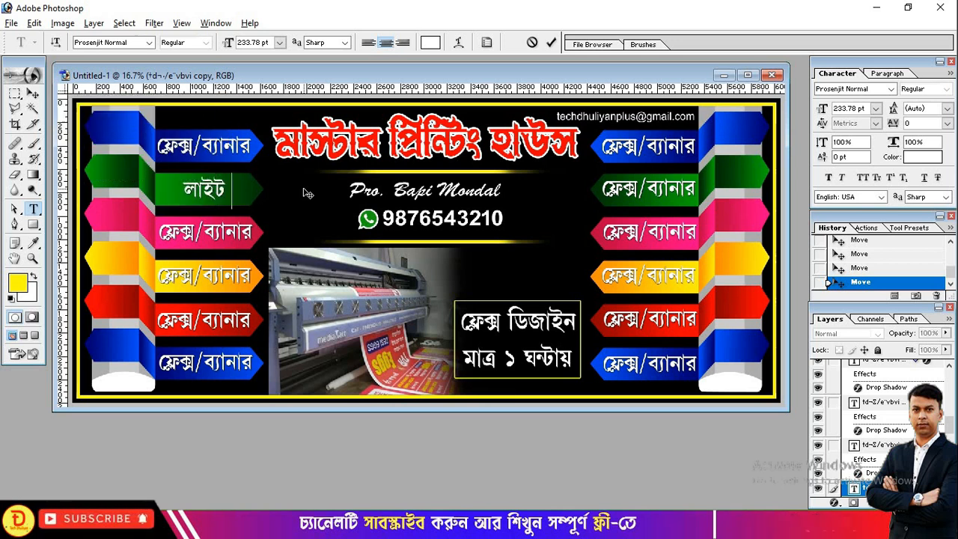
pyautogui.write('rD')
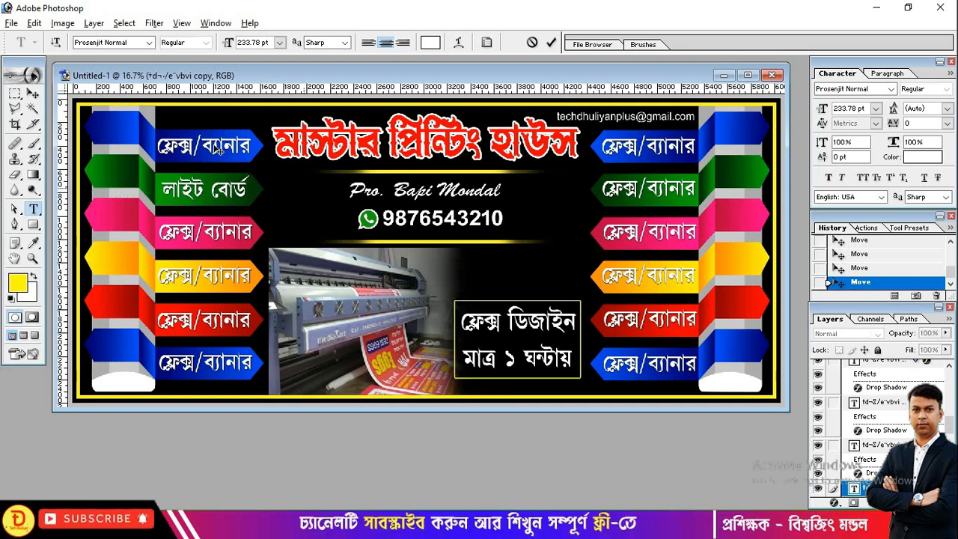
pyautogui.click(33, 92)
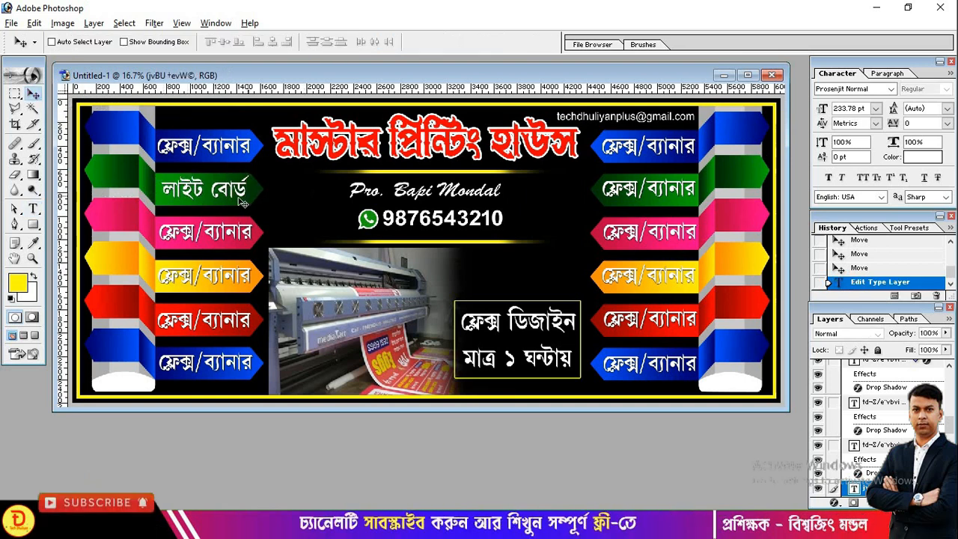
pyautogui.moveTo(236, 196); pyautogui.dragTo(237, 193)
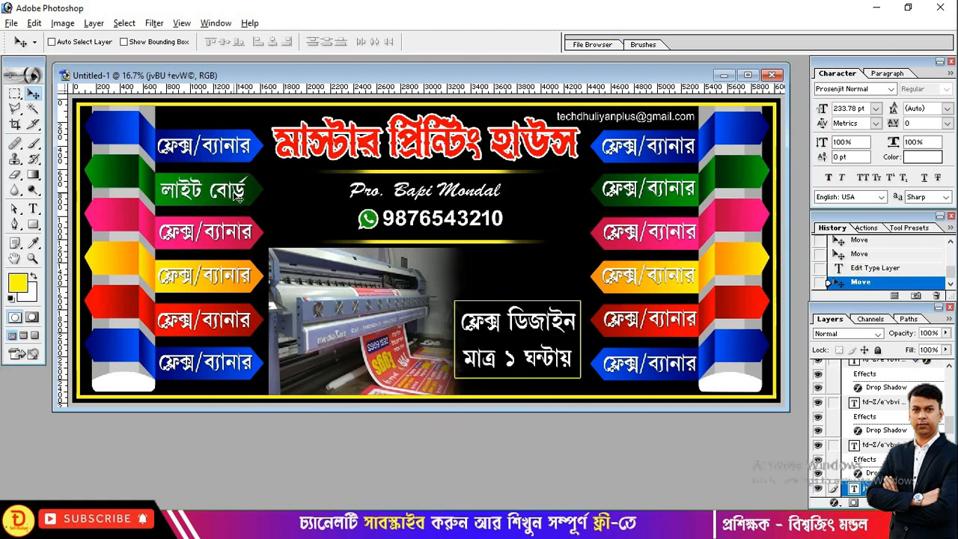